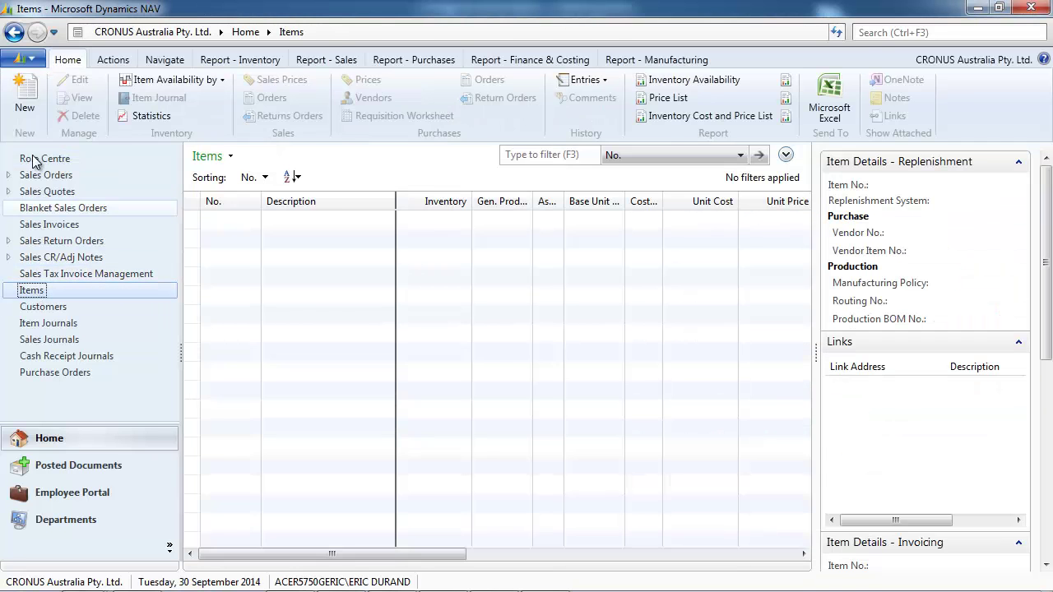
Create a new item 70068 with the description 'Multiple units of measure'.
left_click(31, 101)
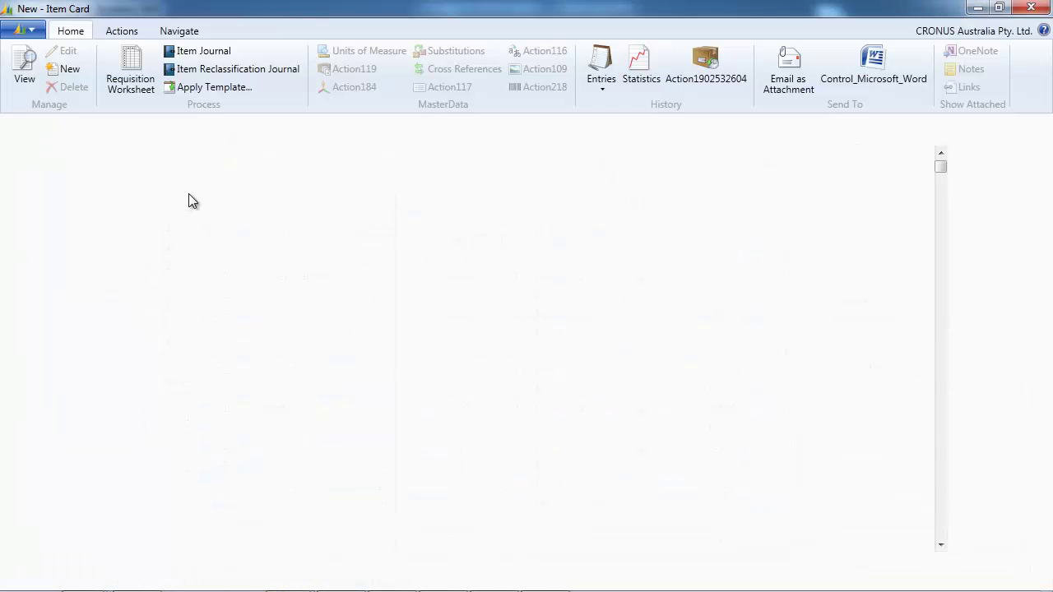
left_click(186, 203)
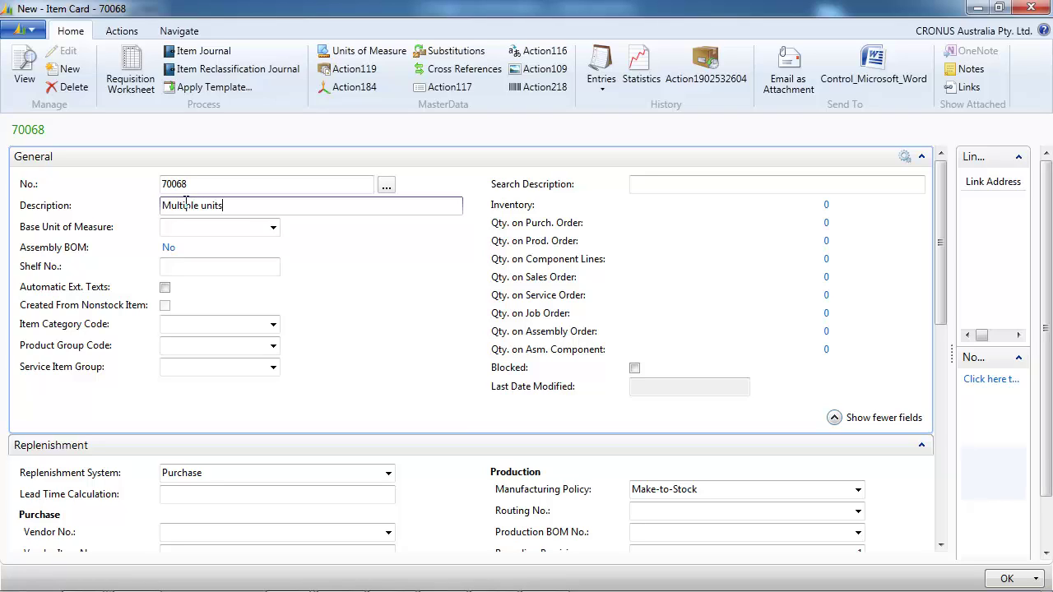
key("Tab")
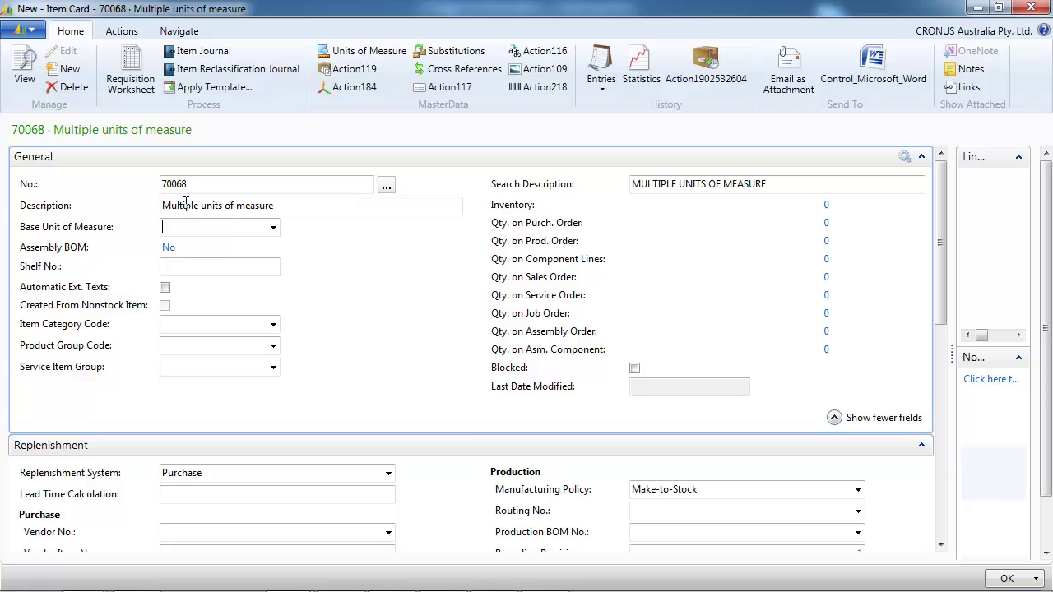
Apply the ITEM02 template so the item becomes Make-to-Order.
left_click(207, 87)
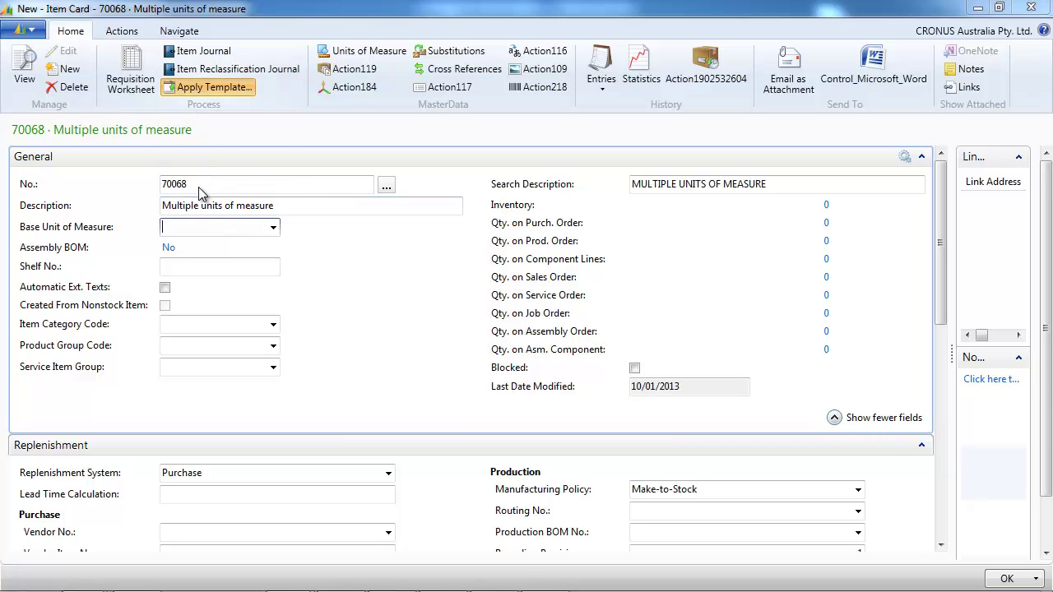
left_click(185, 233)
left_click(179, 352)
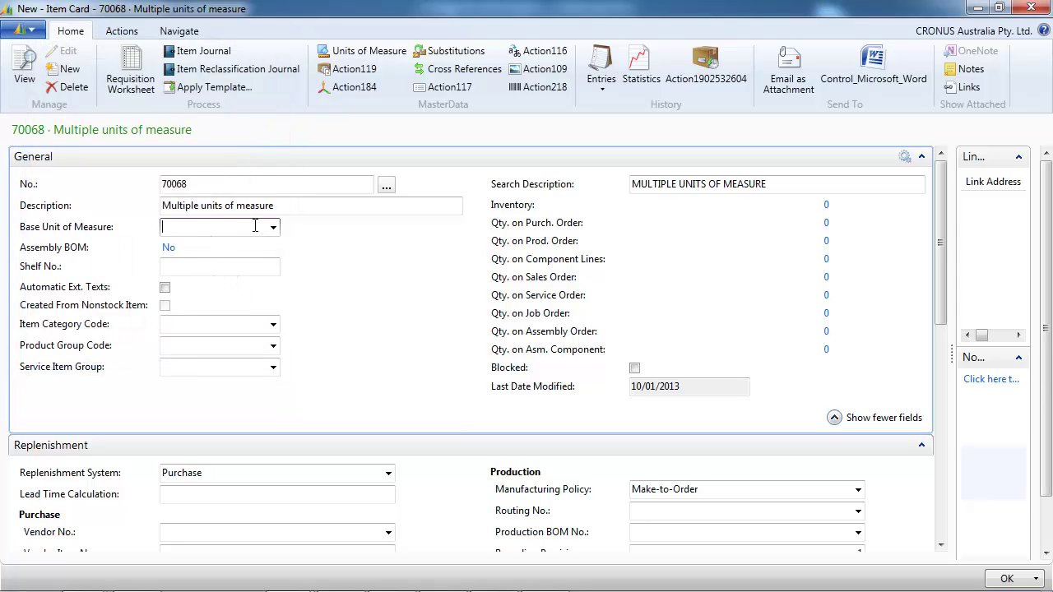
Add PCS as a unit of measure and make it the base unit.
left_click(273, 228)
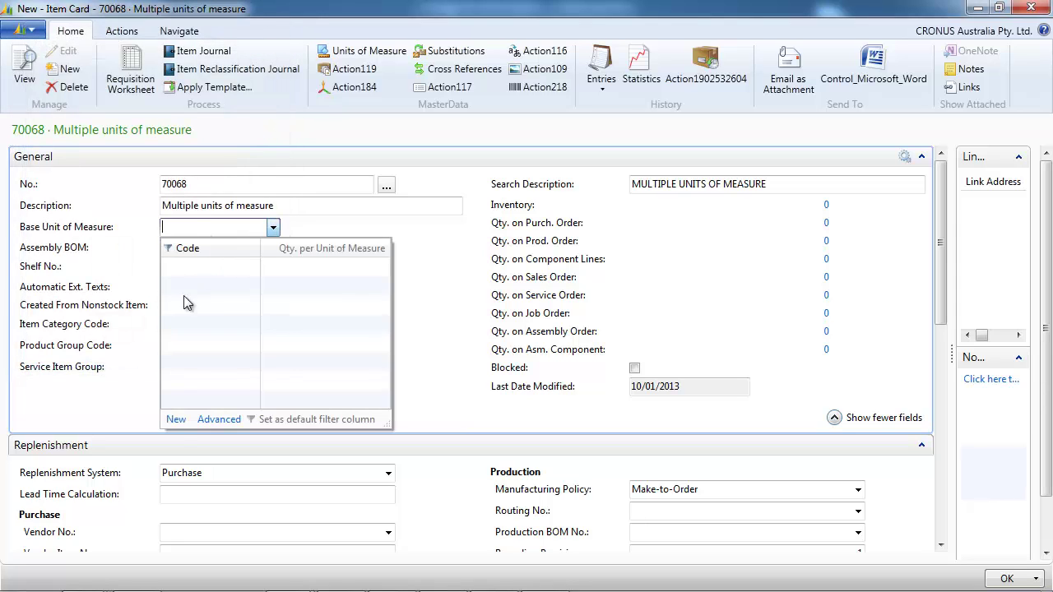
left_click(175, 417)
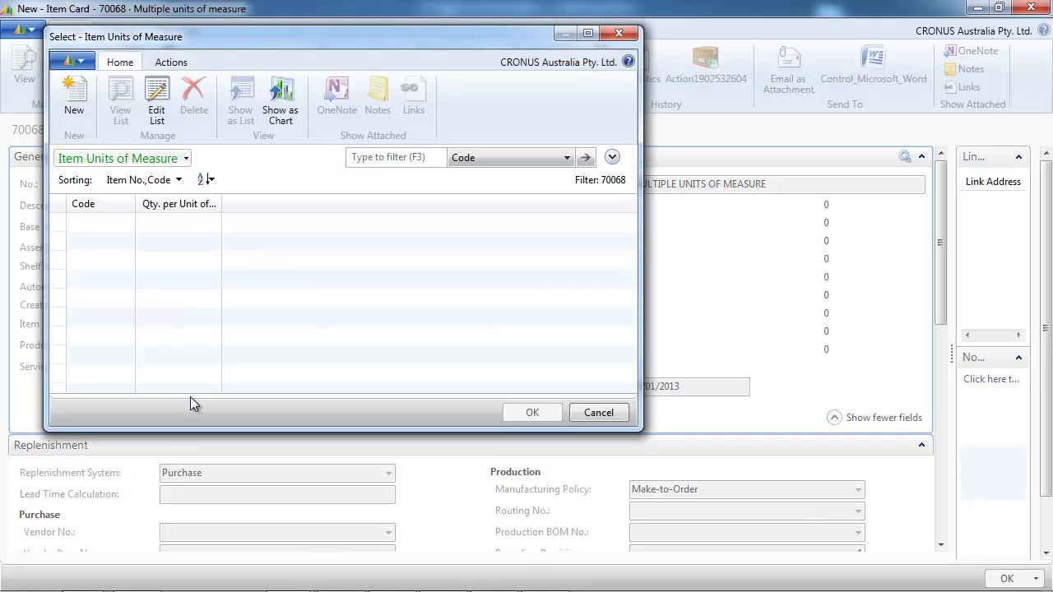
type("pcs")
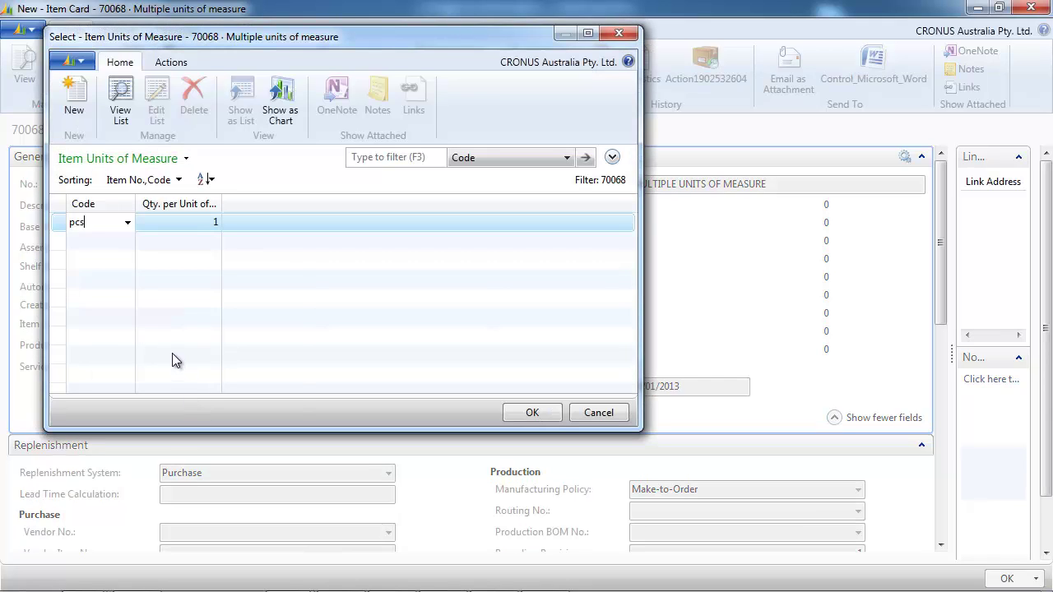
left_click(527, 412)
left_click(528, 413)
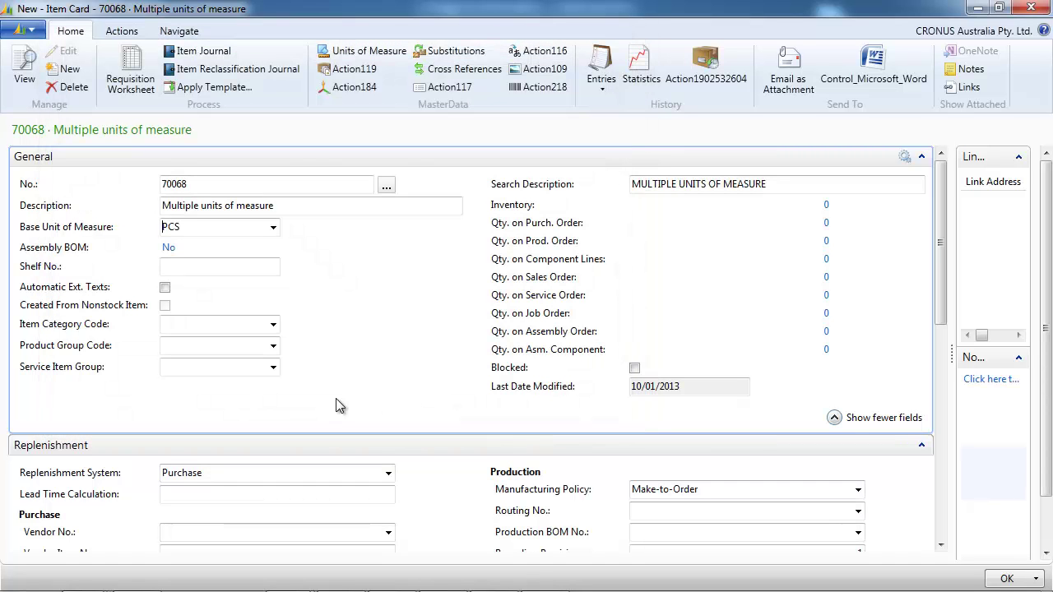
Add a PALLET unit of measure with 20 per unit.
left_click(272, 230)
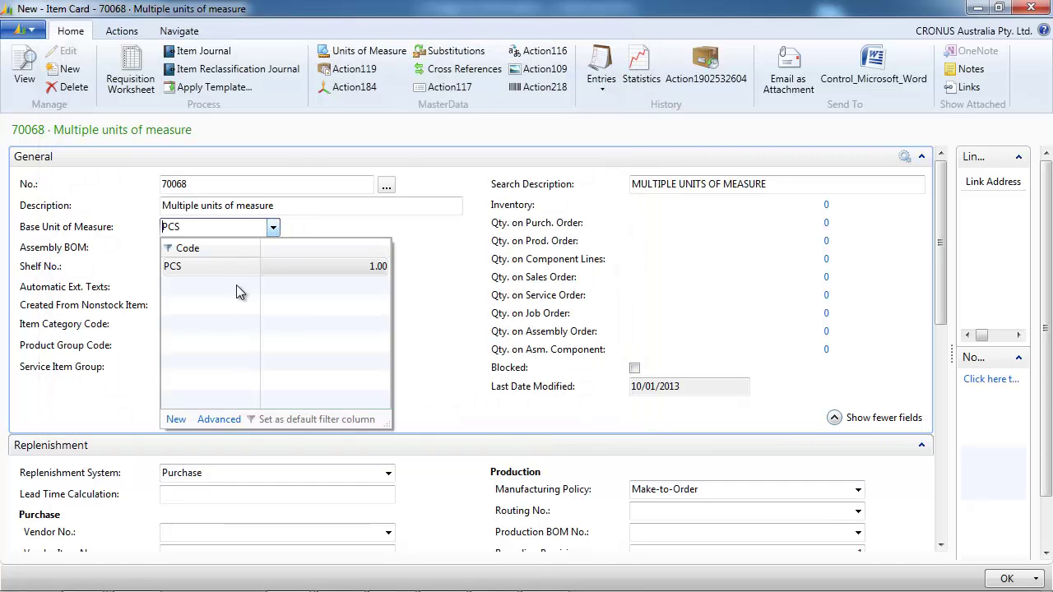
left_click(177, 419)
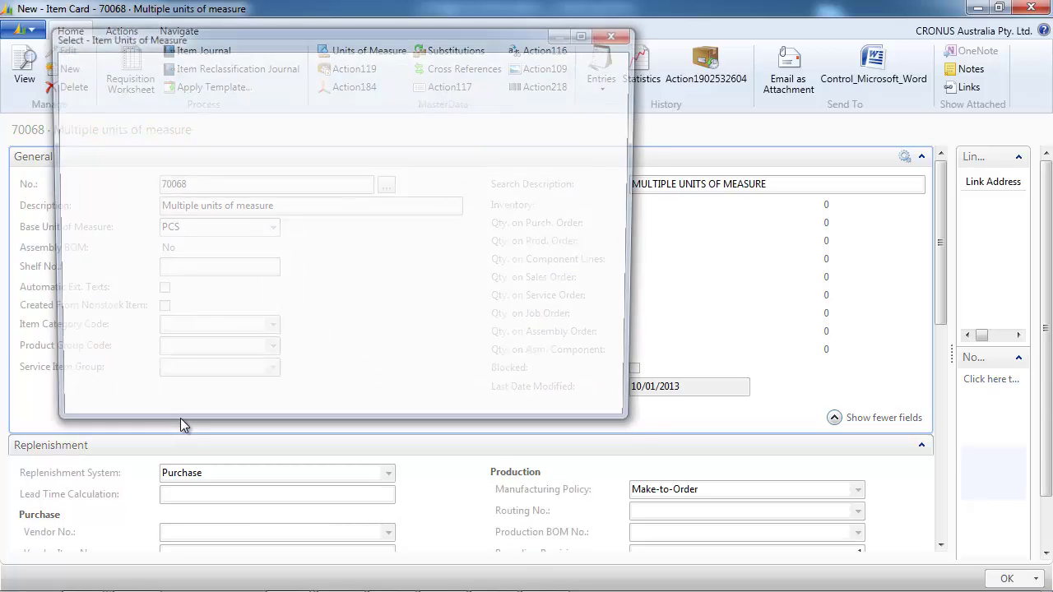
left_click(130, 222)
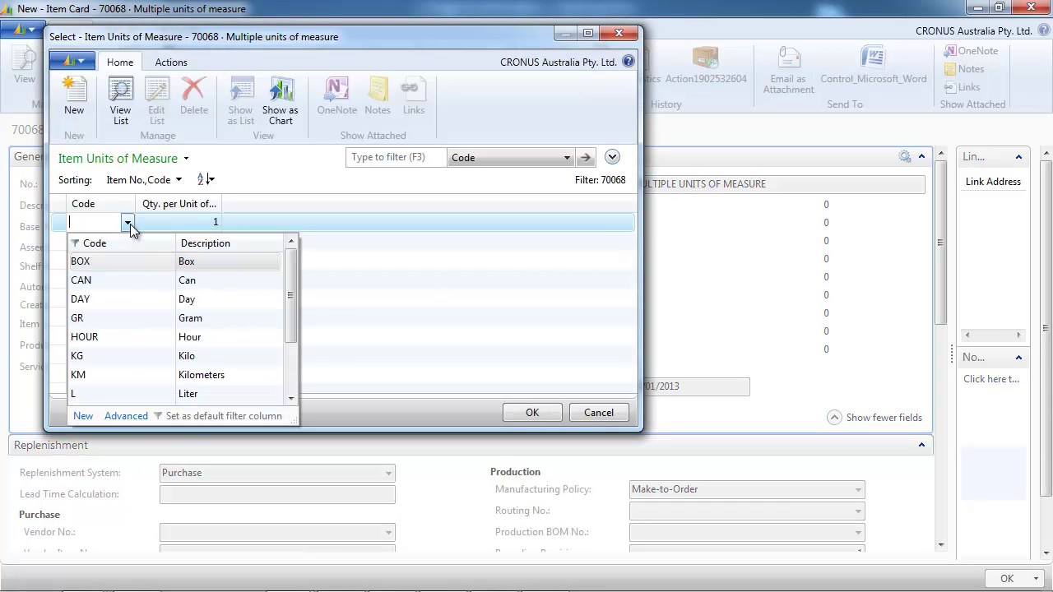
scroll(126, 310, "down", 2)
left_click(111, 374)
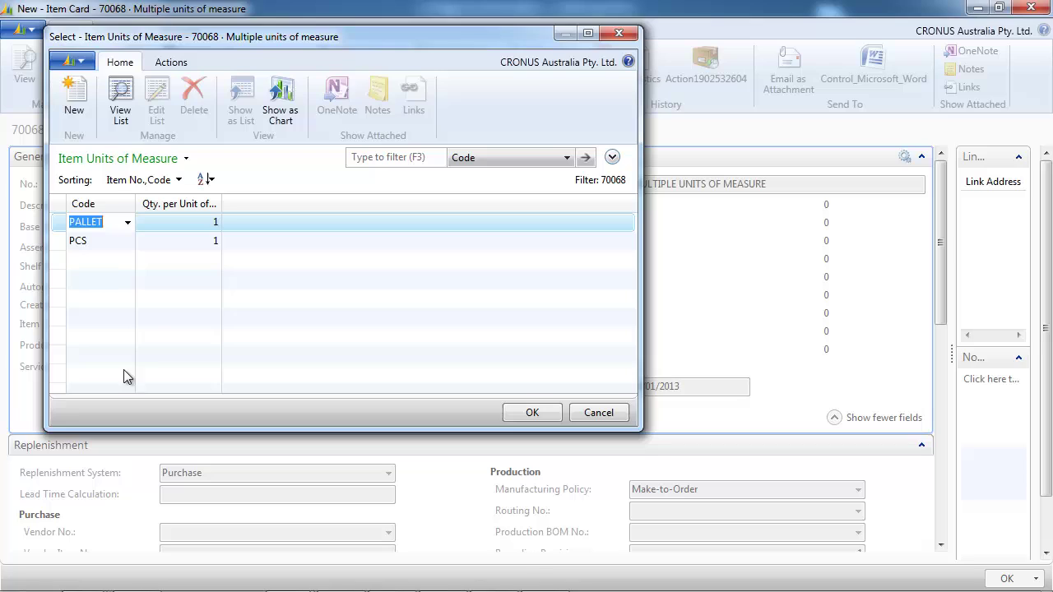
left_click(191, 223)
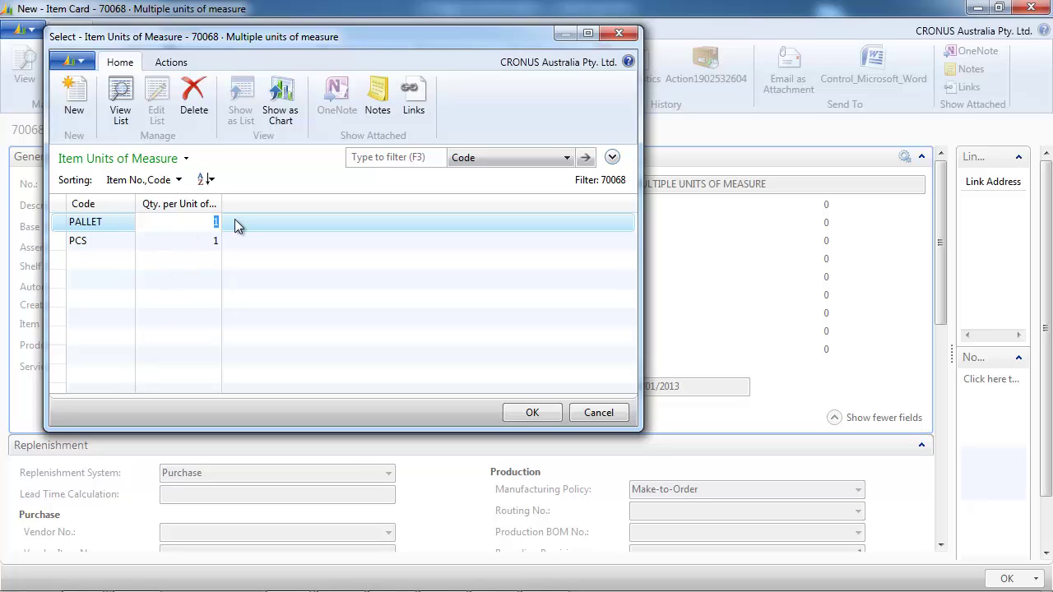
key("Return")
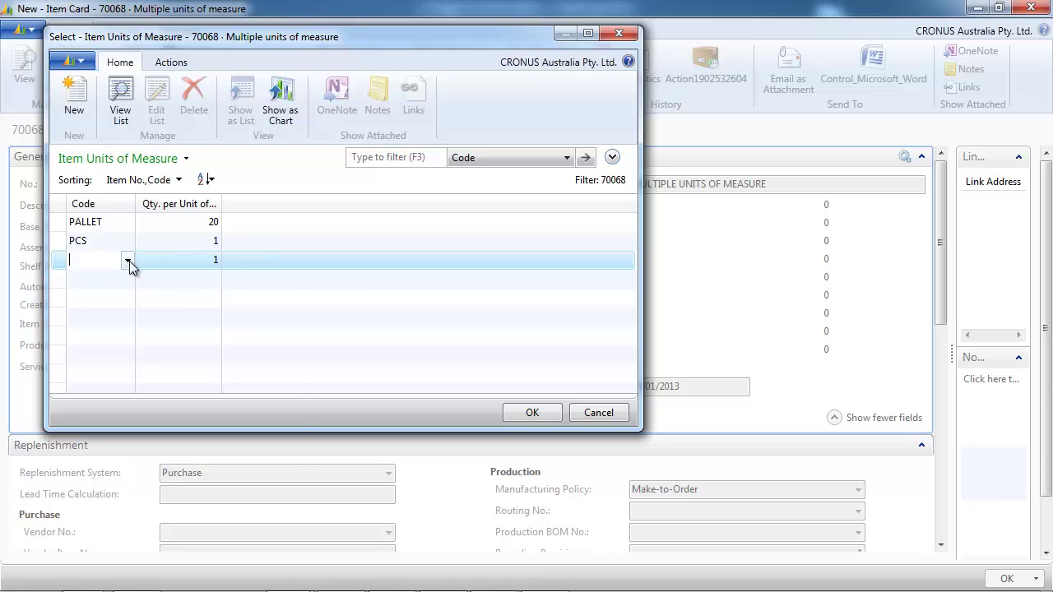
Add a BOX unit with 4 per unit and make BOX the base unit.
left_click(127, 260)
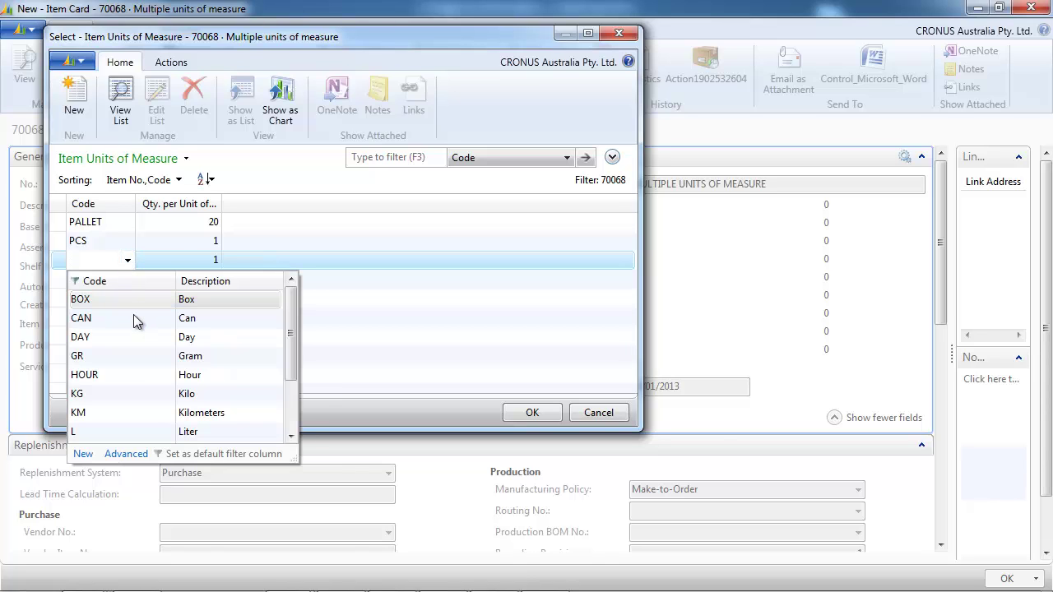
left_click(129, 299)
left_click(206, 259)
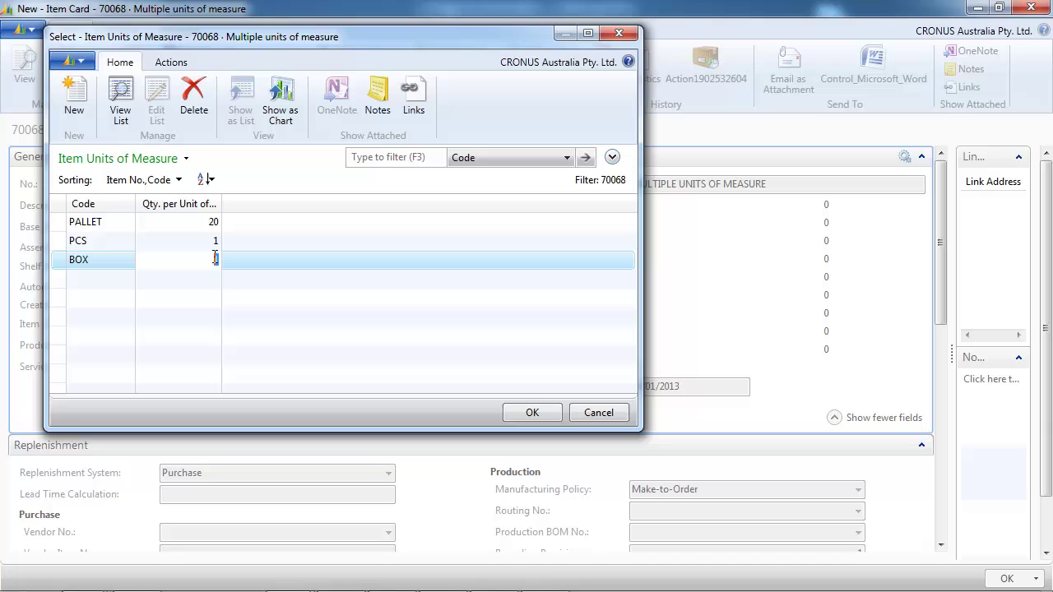
type("4")
key("Return")
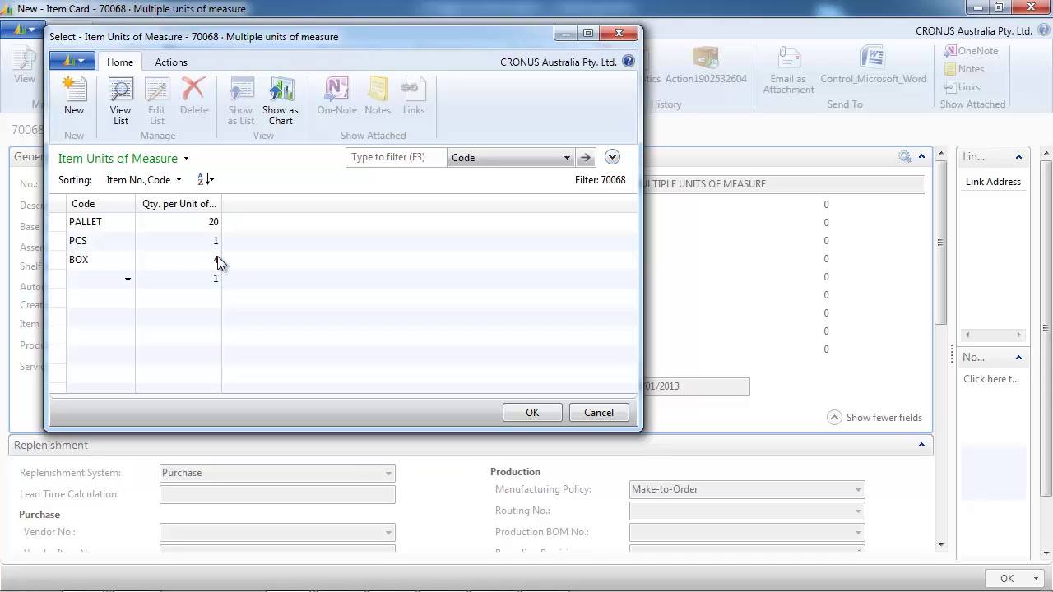
left_click(166, 263)
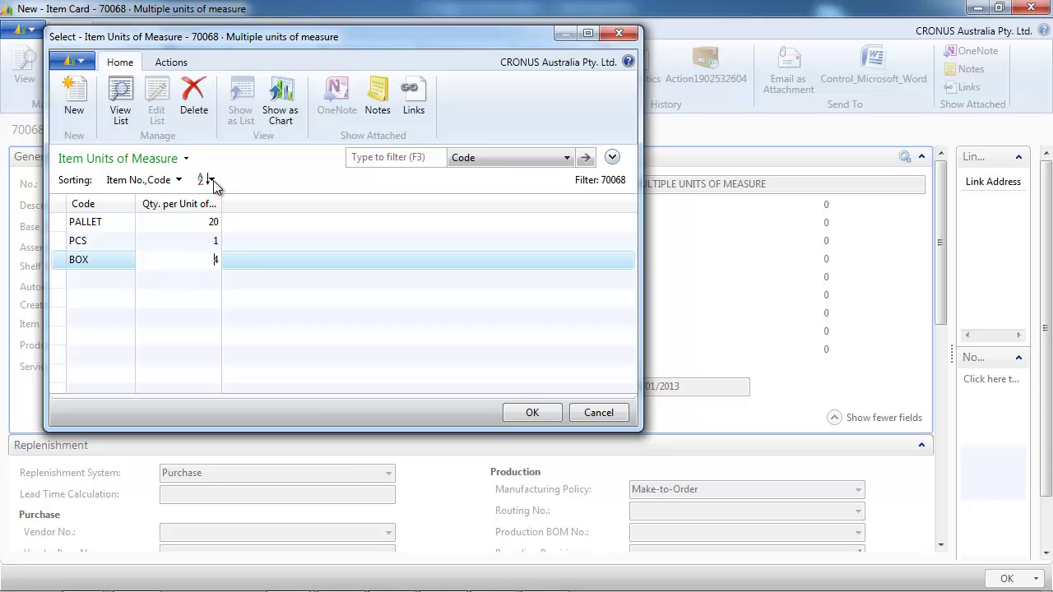
left_click(526, 411)
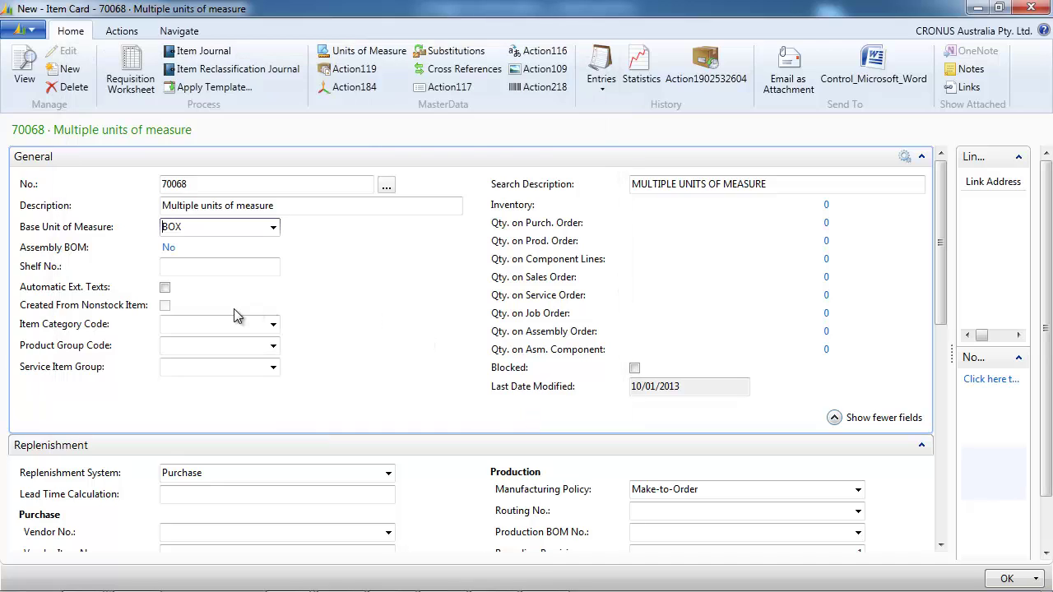
Commit the base unit change, then set the base unit of measure back to PCS.
left_click(205, 323)
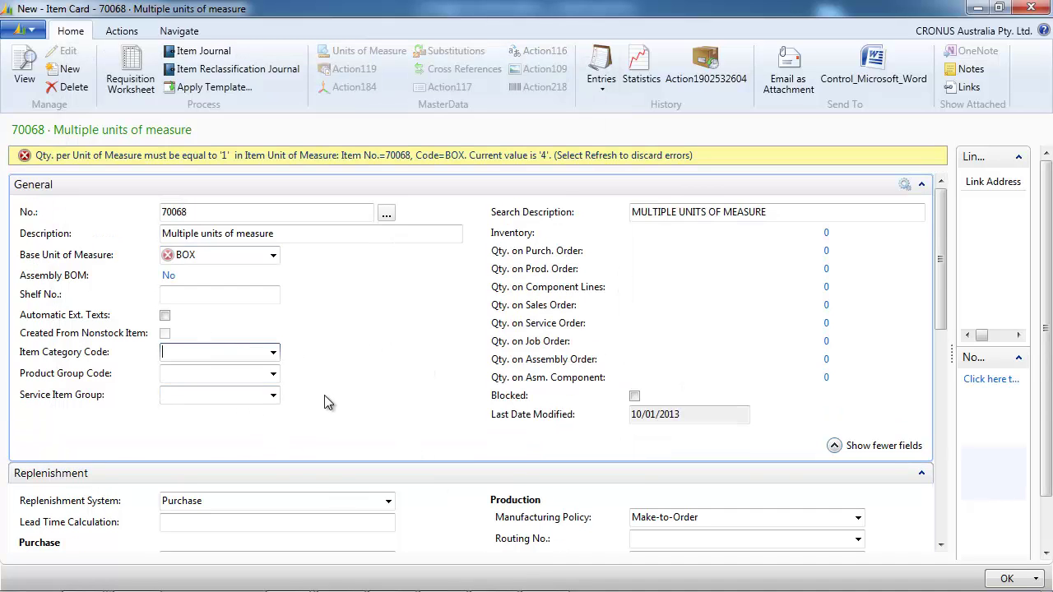
left_click(273, 255)
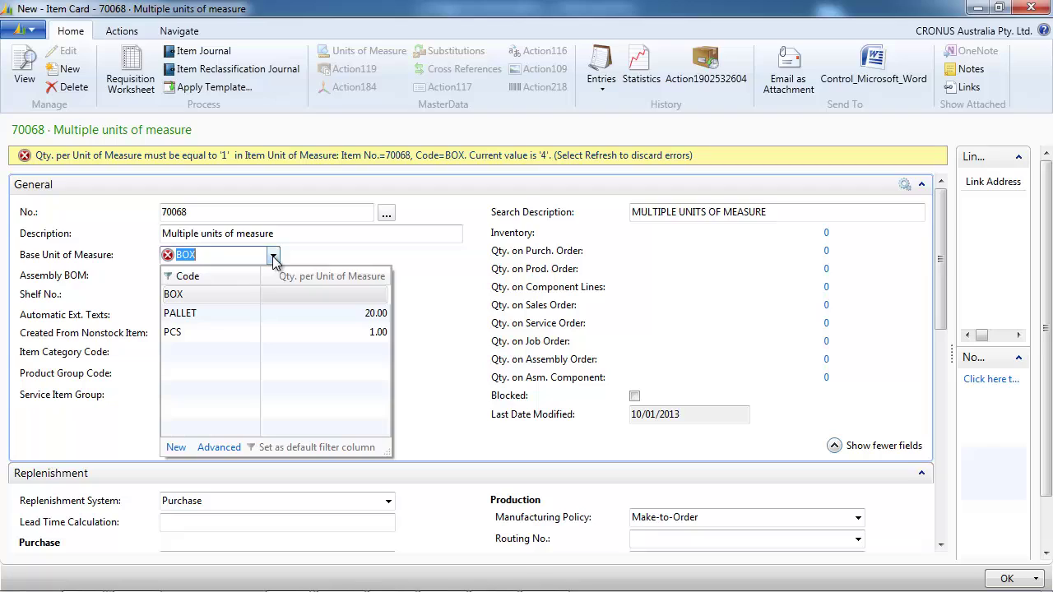
left_click(178, 331)
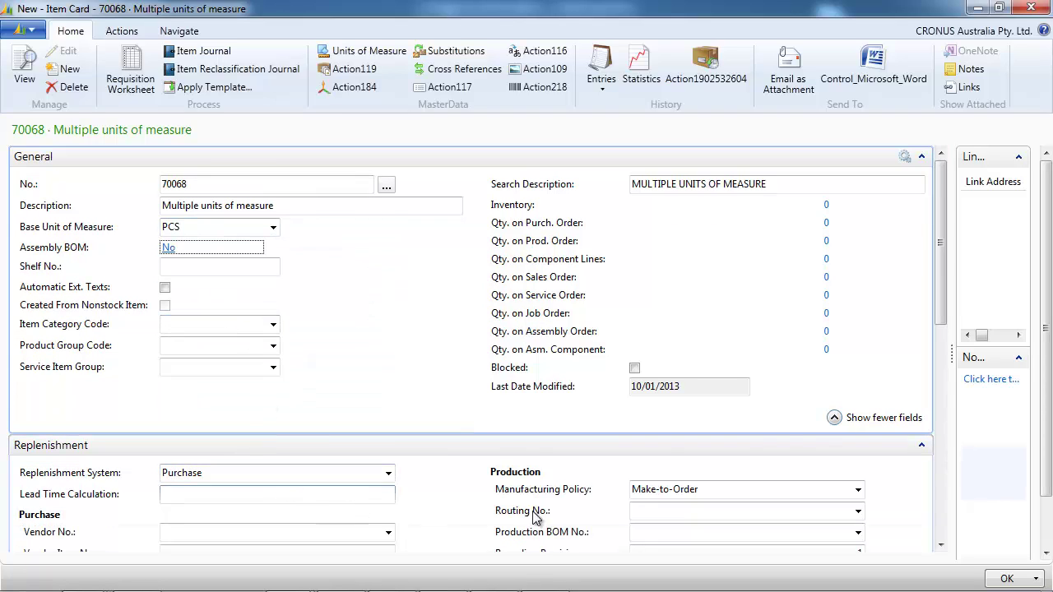
Set Purch. Unit of Measure to PALLET and Sales Unit of Measure to BOX.
left_click_drag(940, 308, 946, 399)
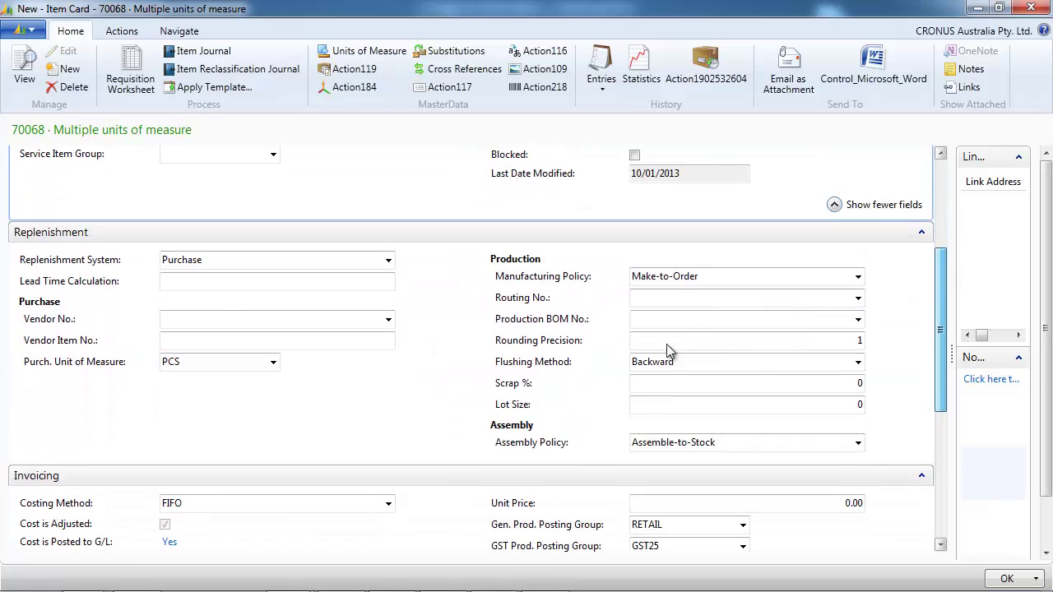
left_click(272, 363)
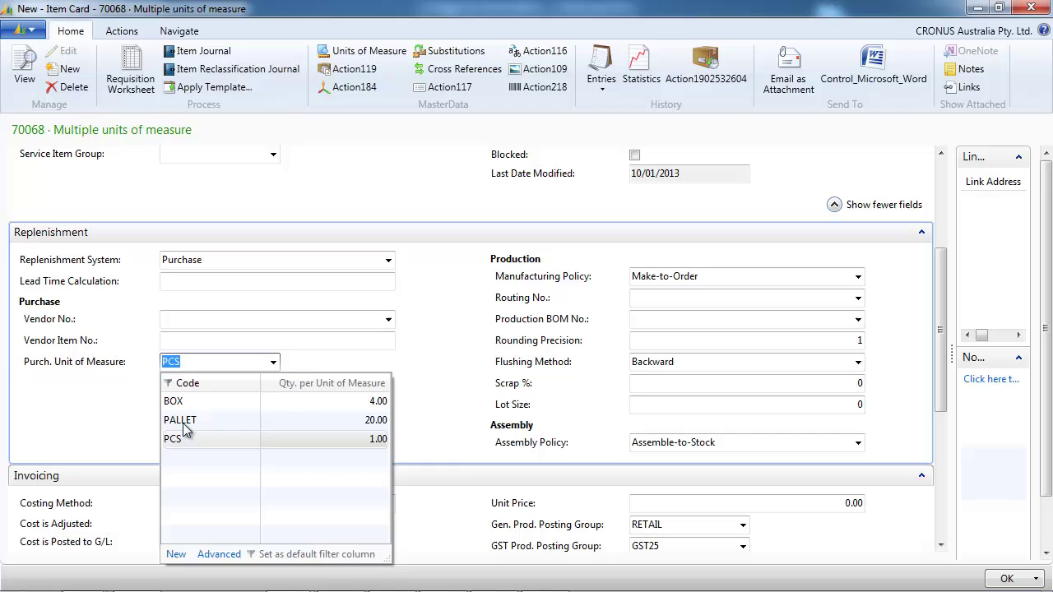
left_click(180, 420)
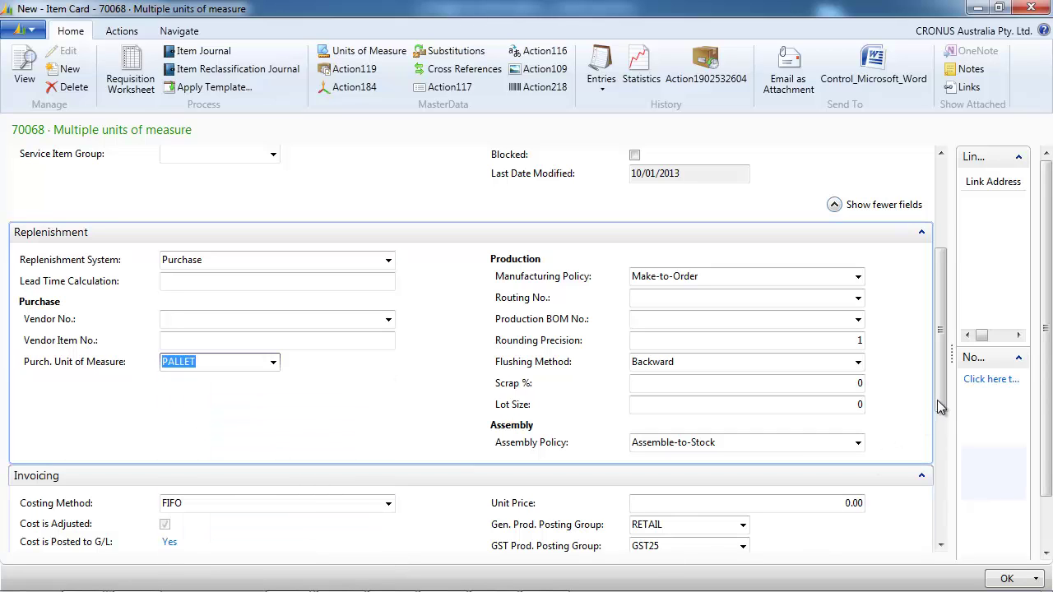
left_click_drag(937, 400, 945, 510)
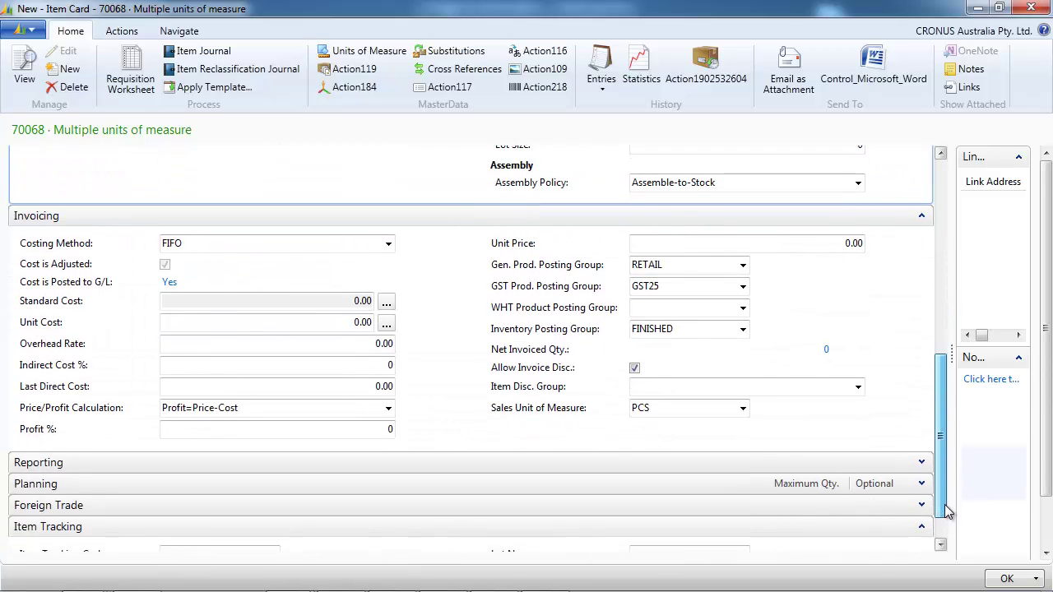
left_click(742, 408)
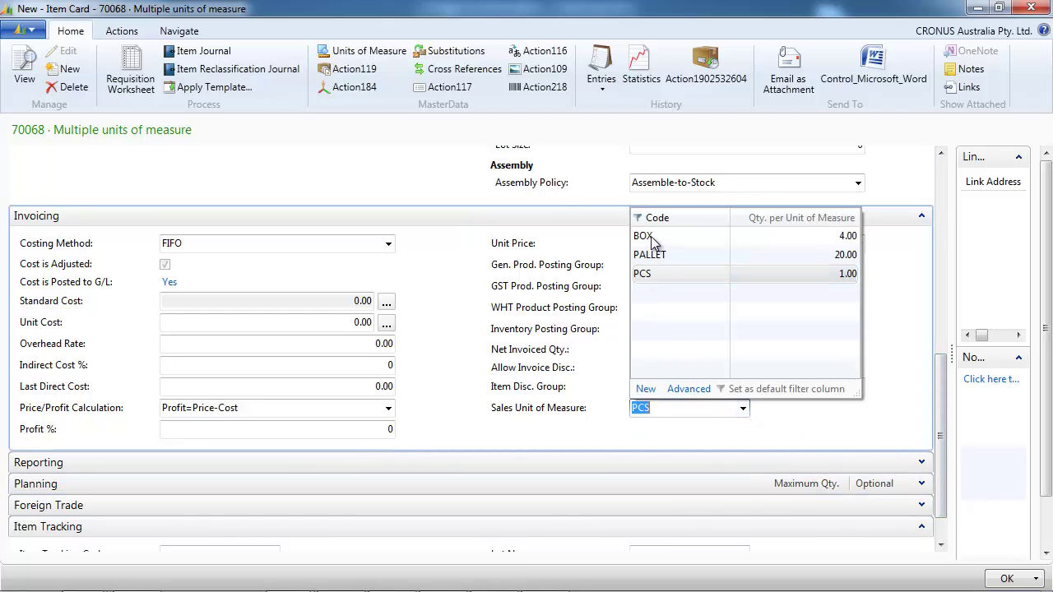
left_click(650, 237)
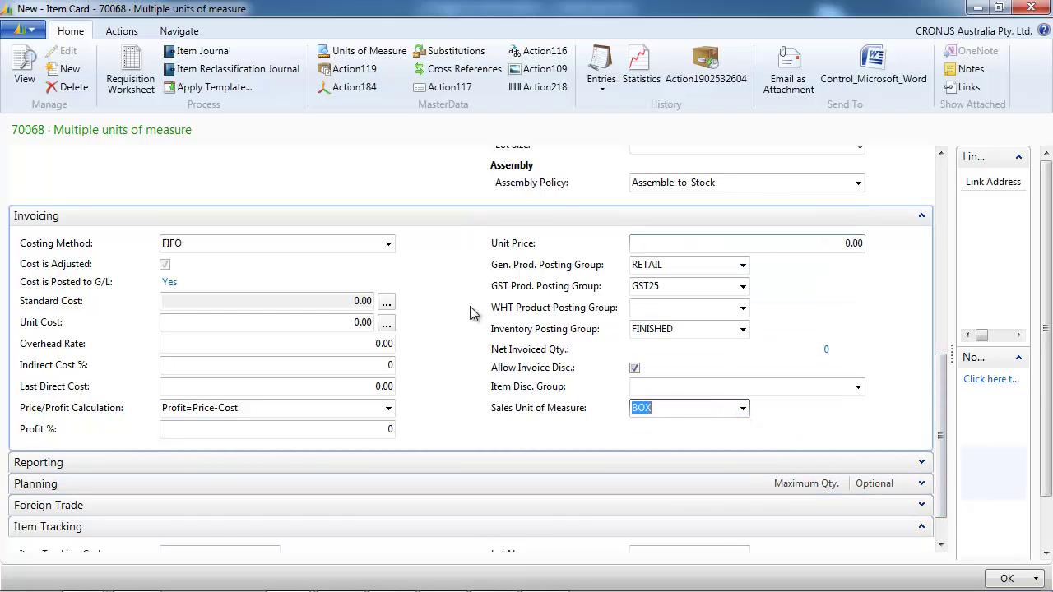
left_click(274, 346)
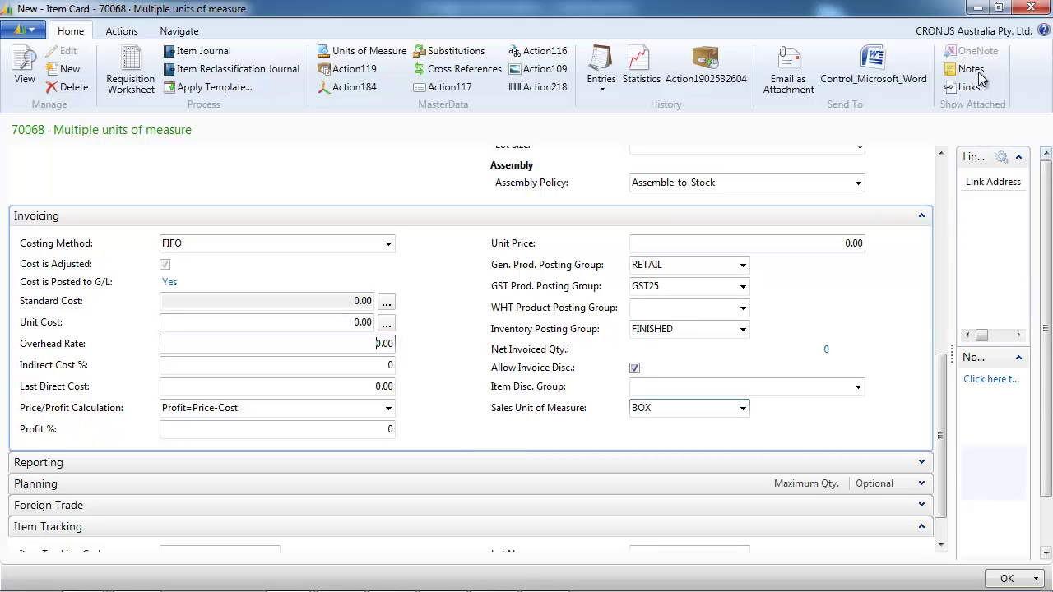
Close item 70068's card and create a new purchase order.
left_click(1032, 8)
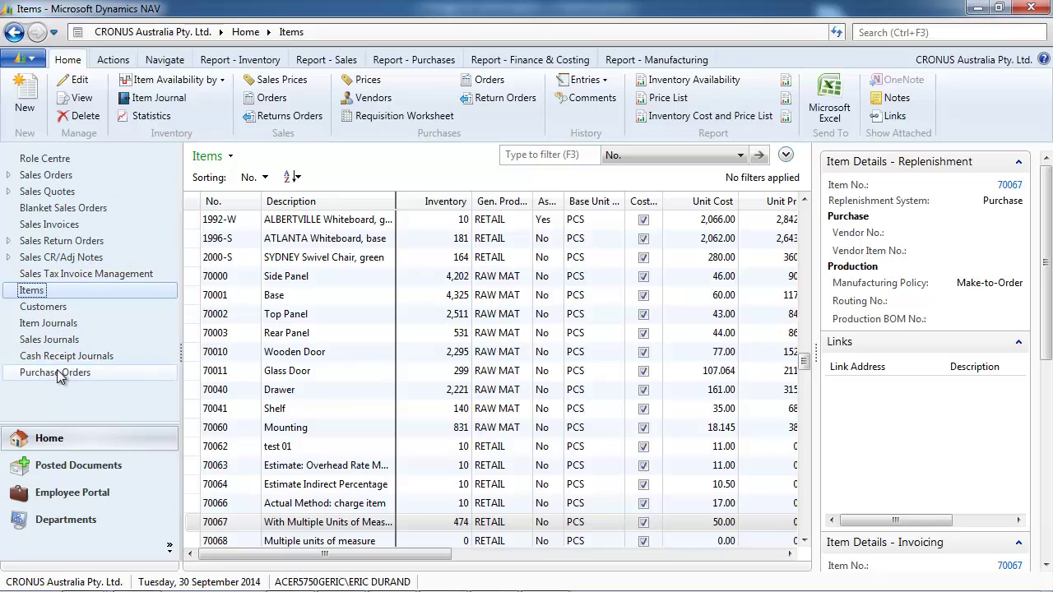
left_click(58, 373)
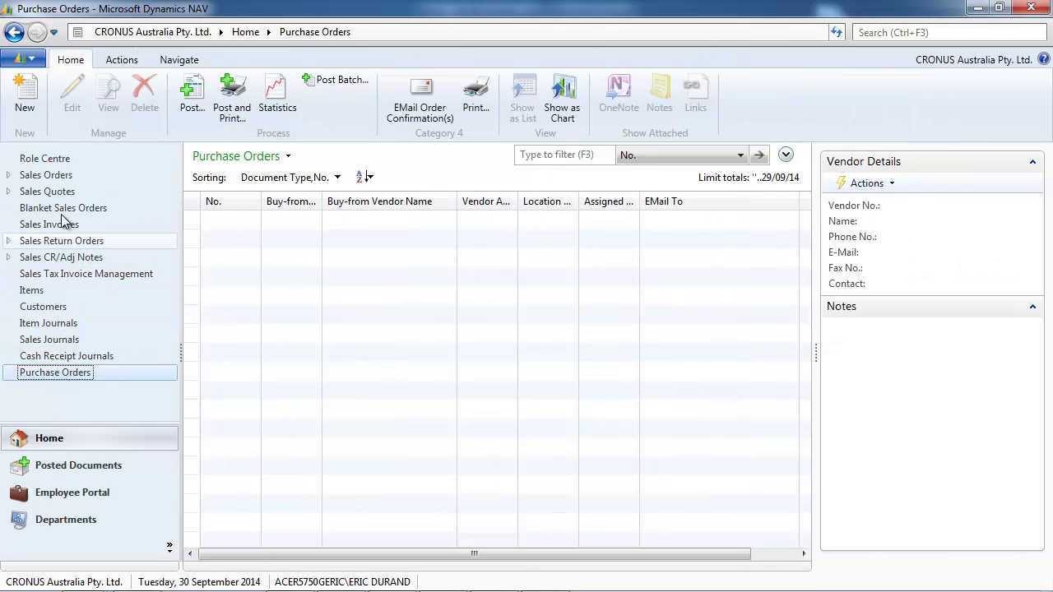
left_click(27, 98)
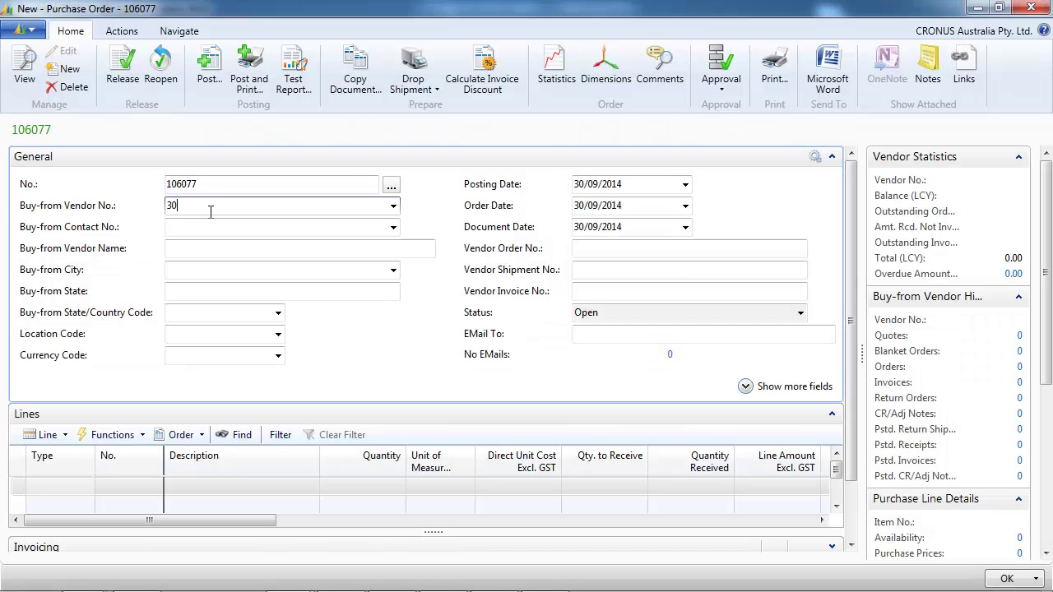
Set vendor 30000 (CoolWood Technologies) and location code BLUE on order 106077.
type("00")
key("Return")
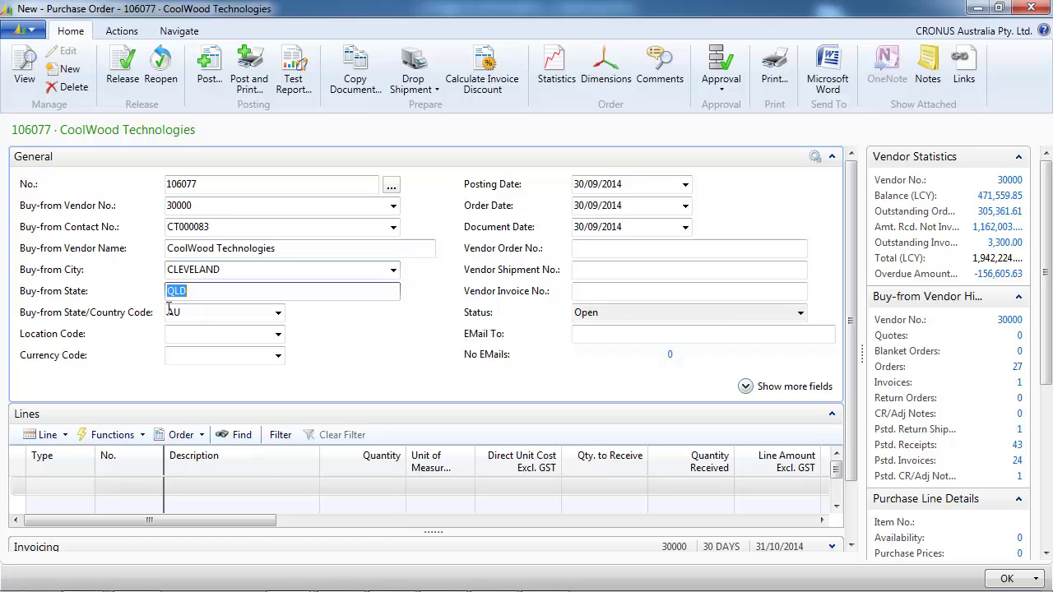
left_click(202, 334)
type("blue")
key("Return")
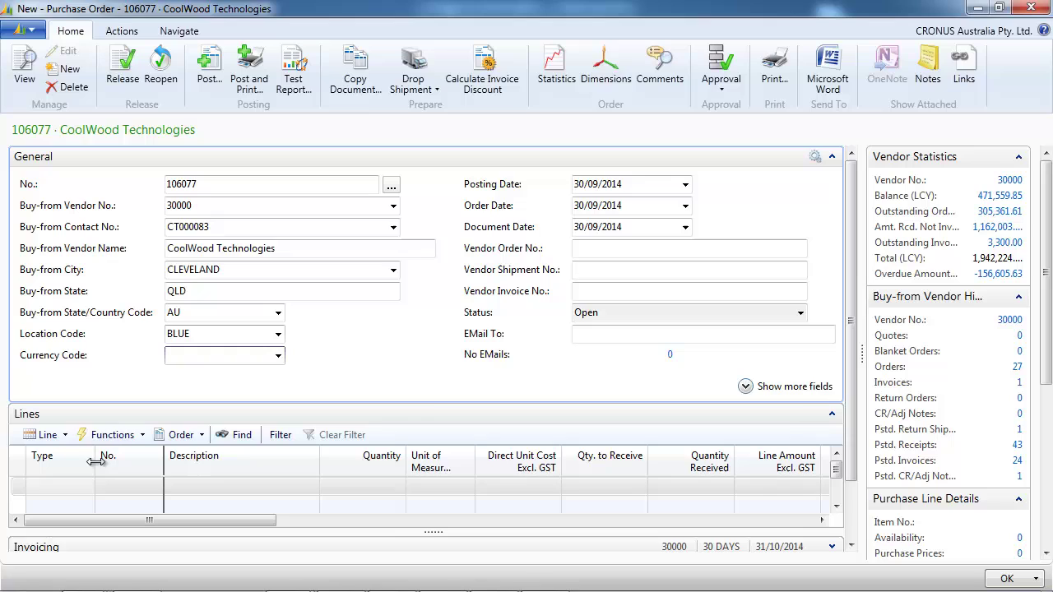
left_click(79, 487)
Add an Item line for 70068 with quantity 4 PALLET.
left_click(87, 487)
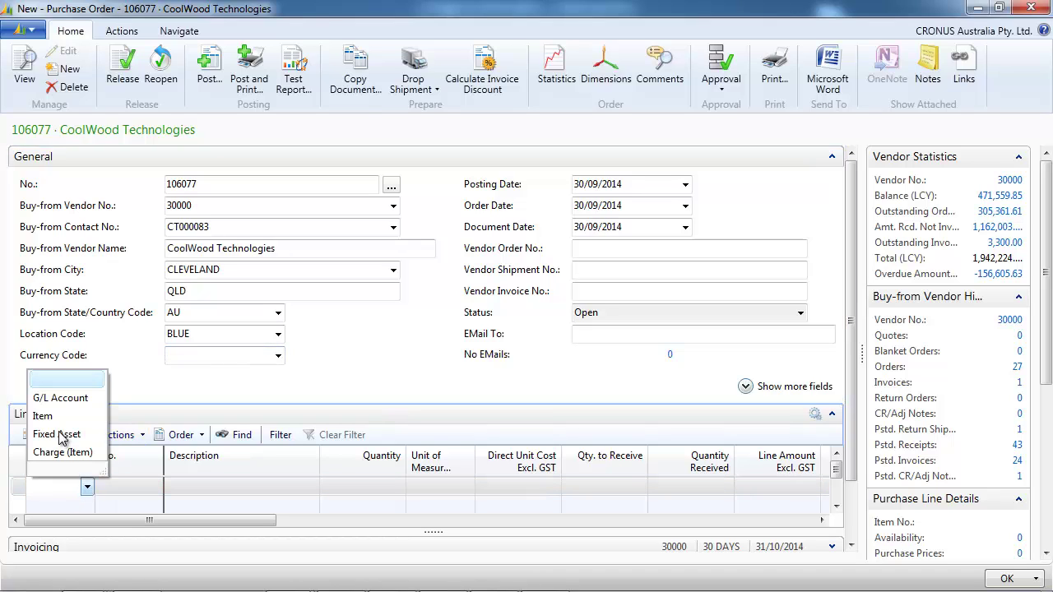
left_click(43, 416)
left_click(138, 486)
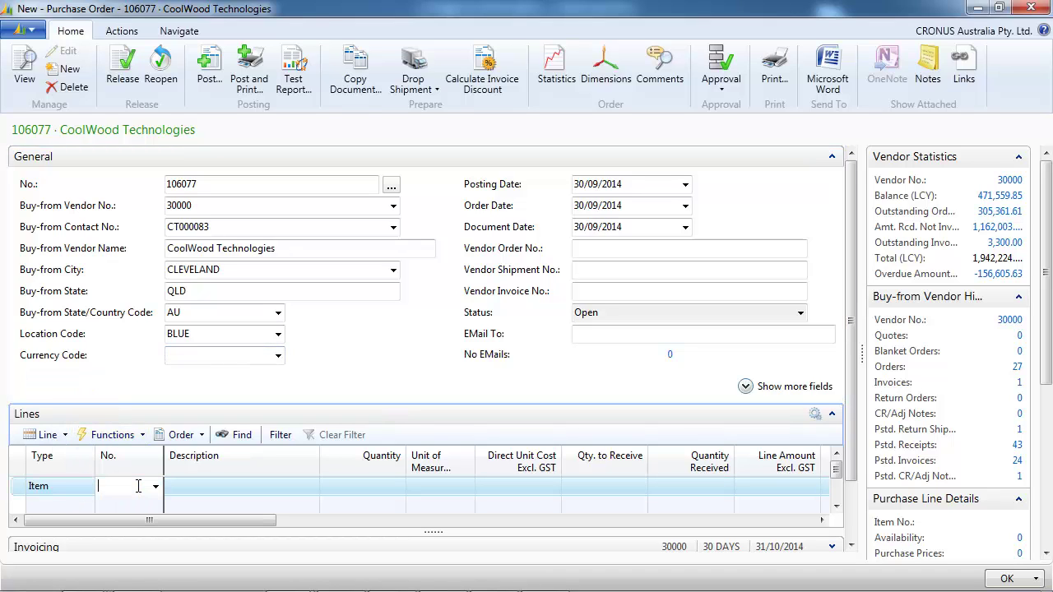
type("mul")
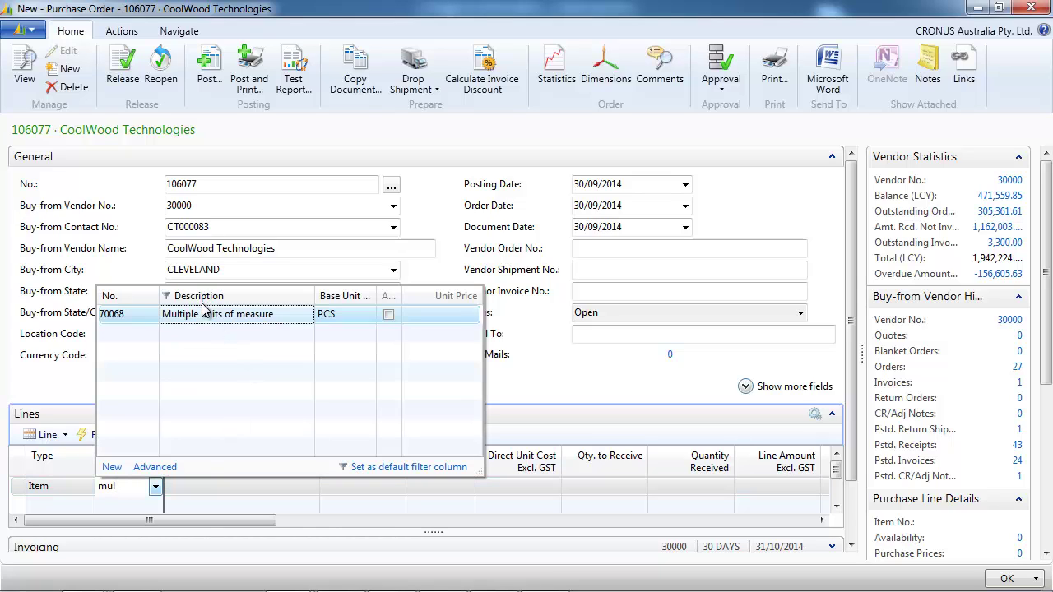
left_click(205, 320)
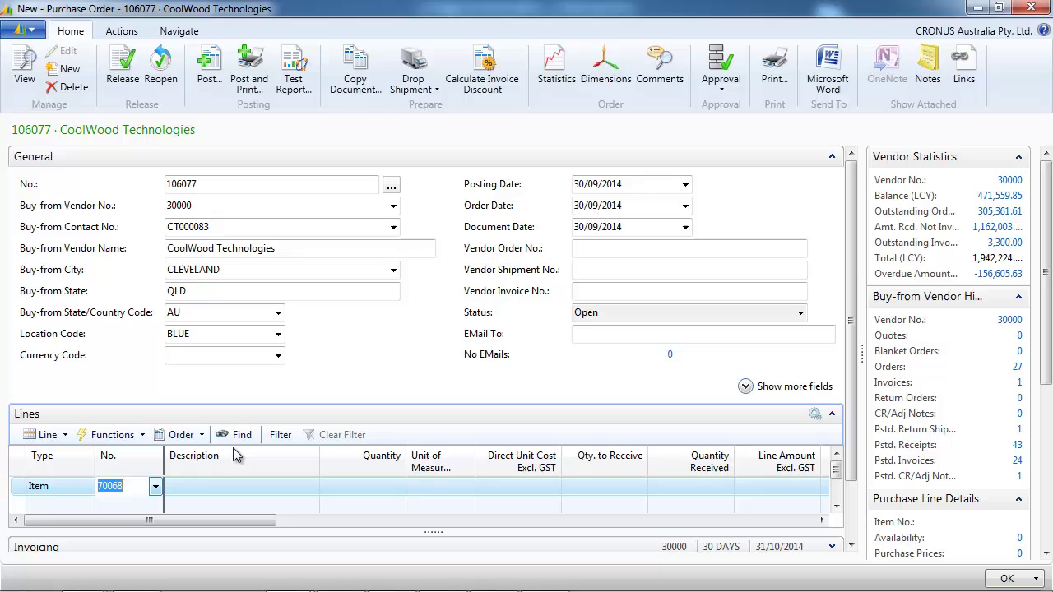
key("Return")
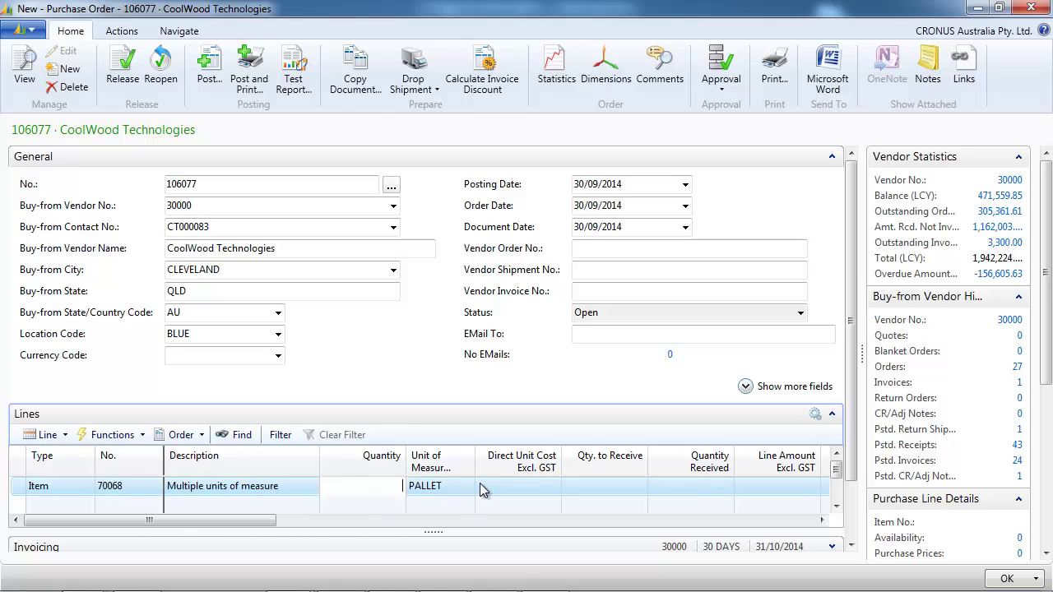
type("4")
key("Return")
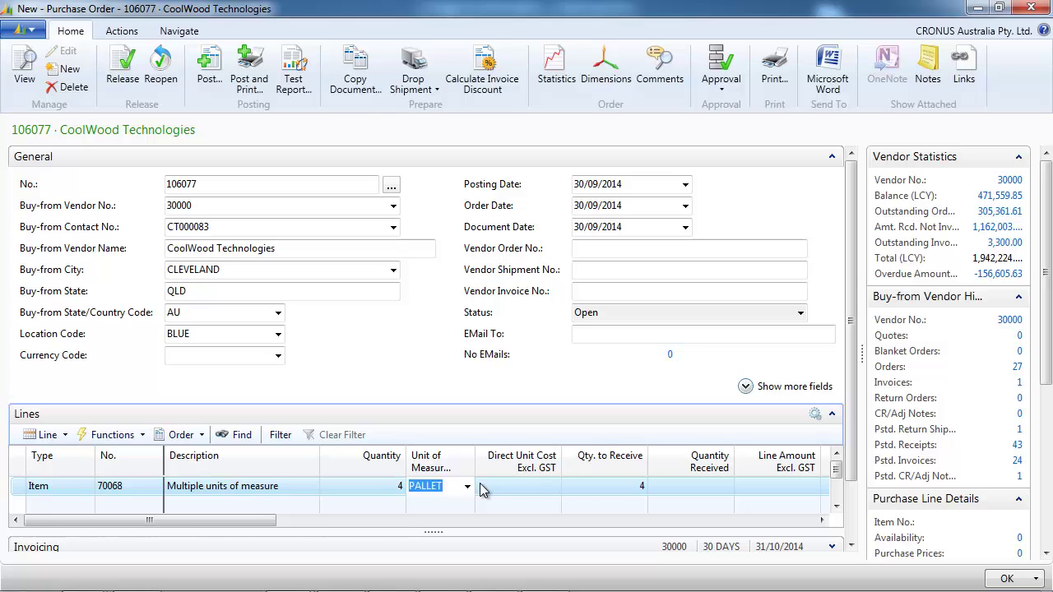
left_click(229, 356)
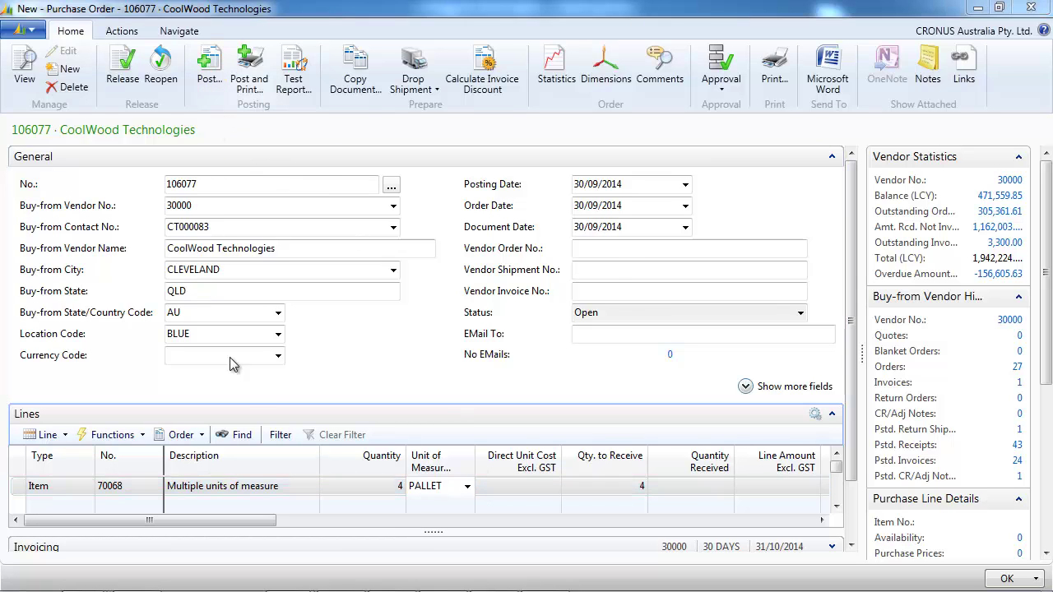
Cancel the Post dialog and dismiss the second line's type choices.
key("F9")
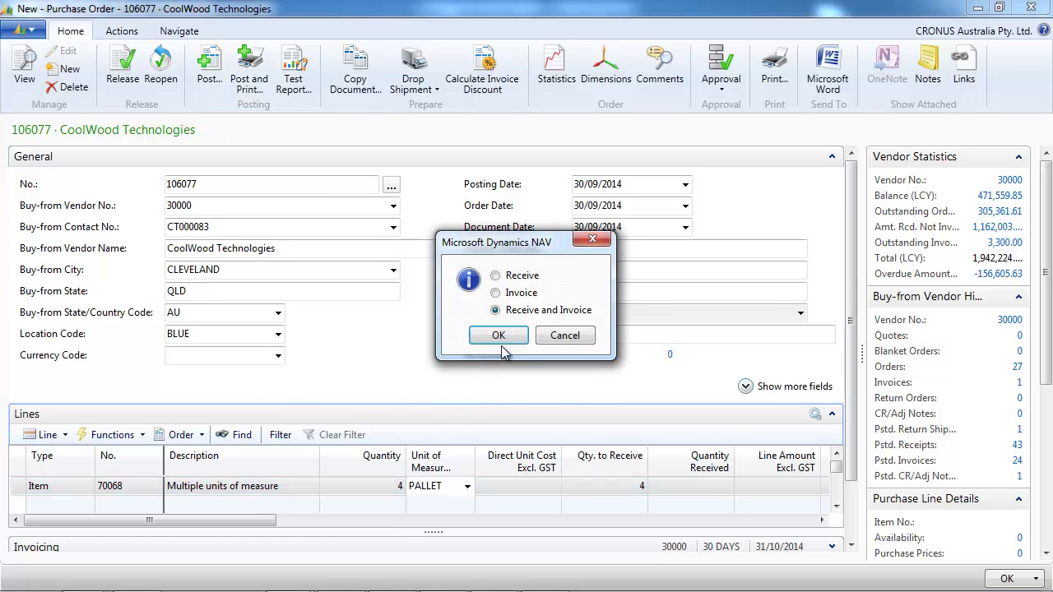
left_click(565, 335)
left_click(75, 506)
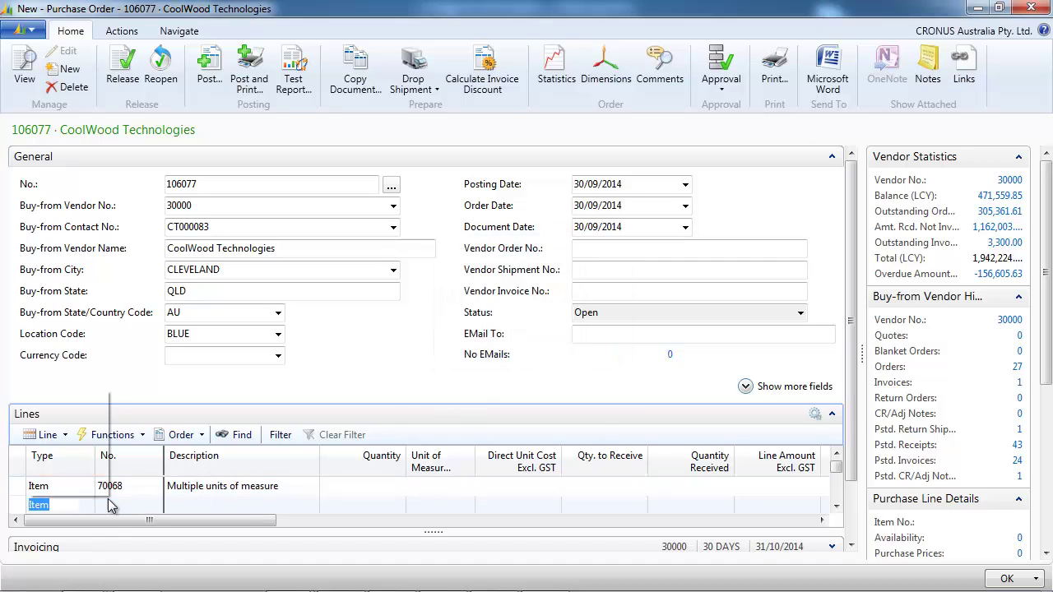
left_click(86, 505)
key("Escape")
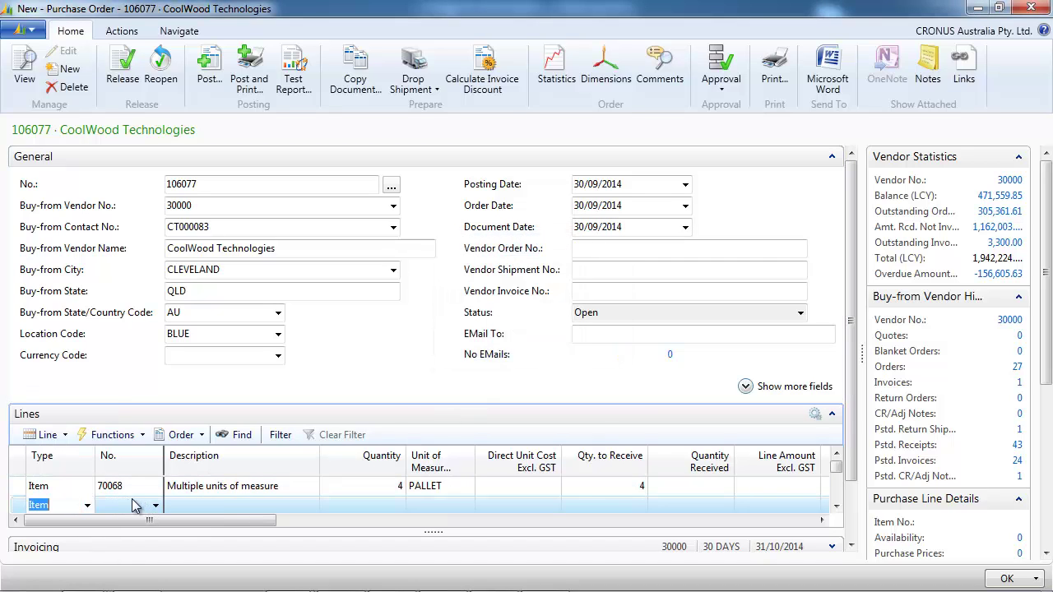
Post order 106077 with Receive and Invoice, creating invoice 108107.
left_click(77, 486)
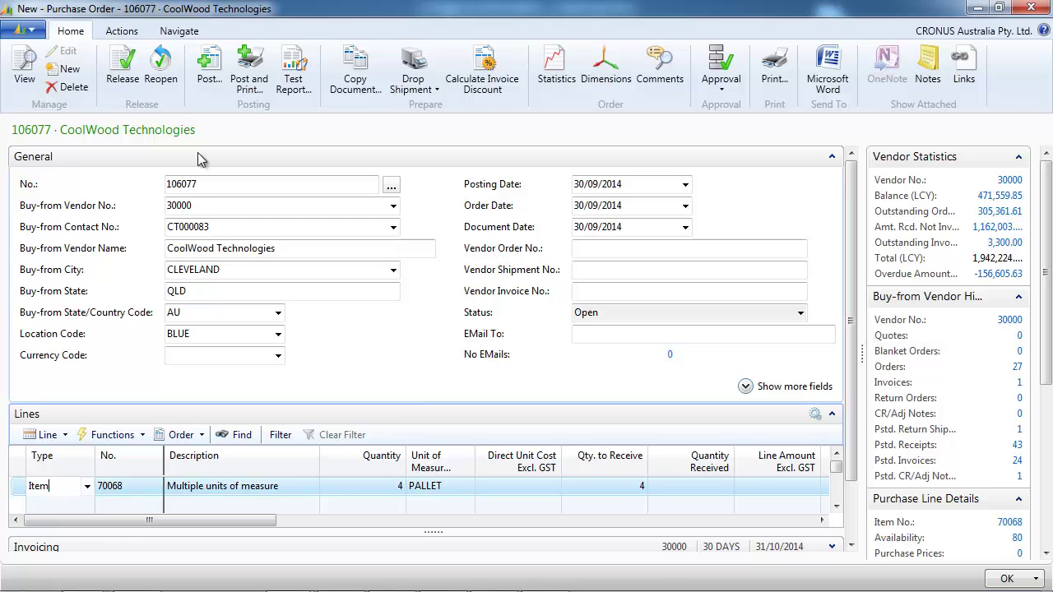
left_click(215, 76)
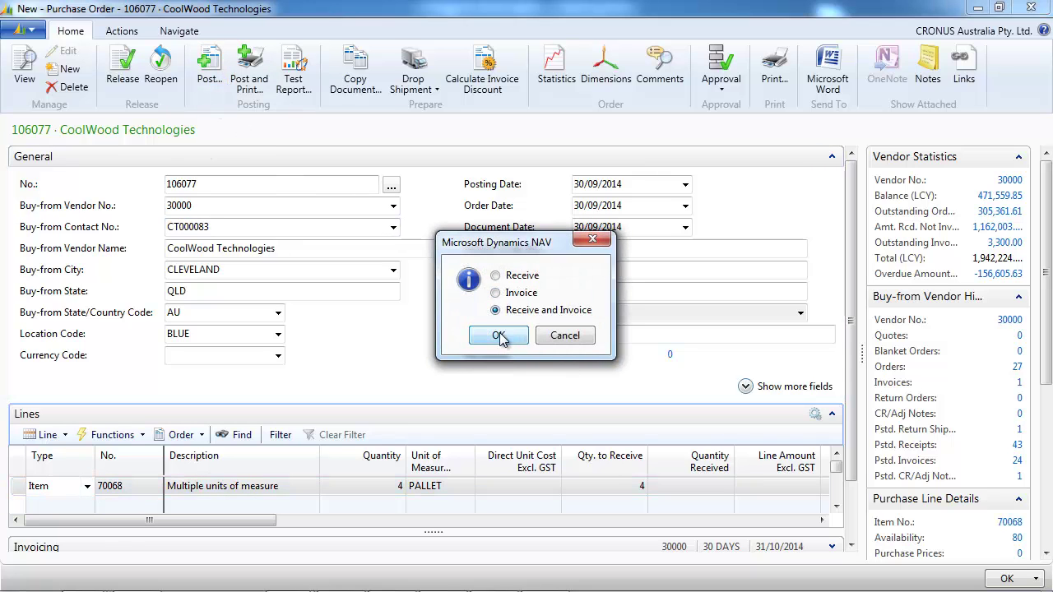
left_click(500, 335)
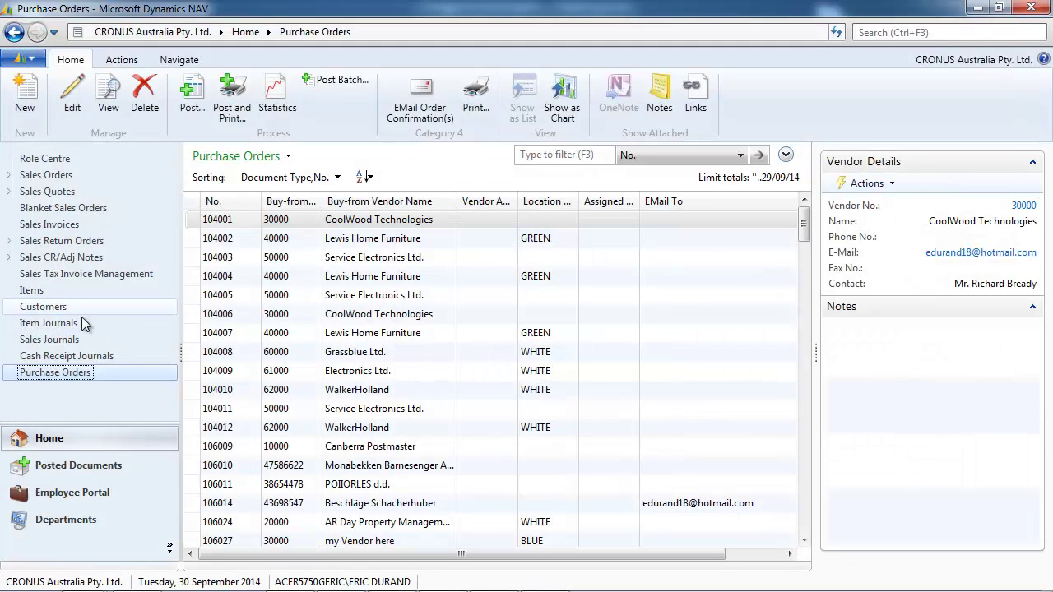
Open item 70068's card and drill from Inventory 80 into its BLUE purchase ledger entry.
left_click(46, 306)
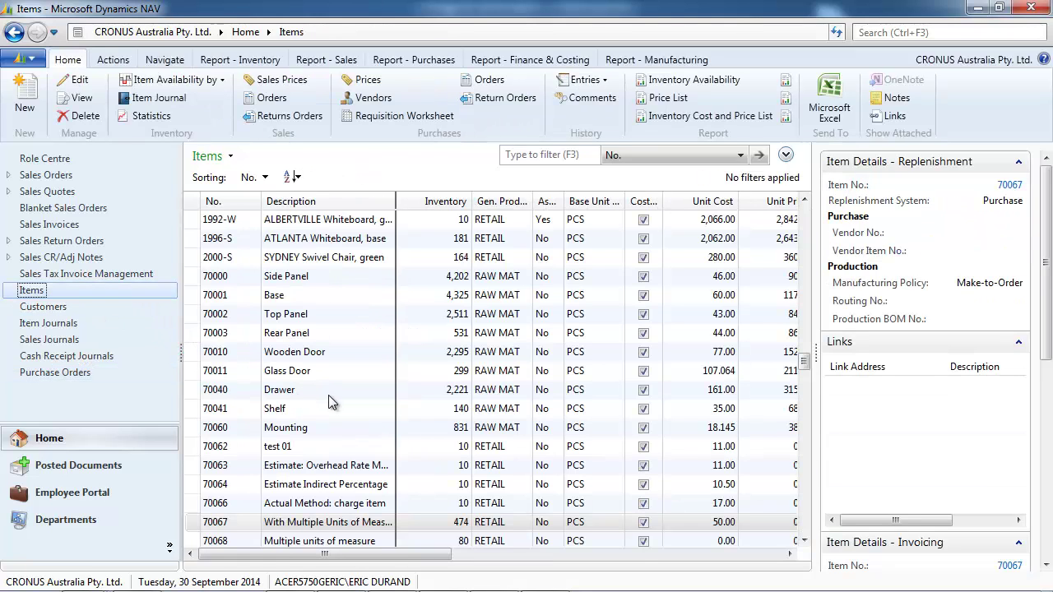
double_click(332, 540)
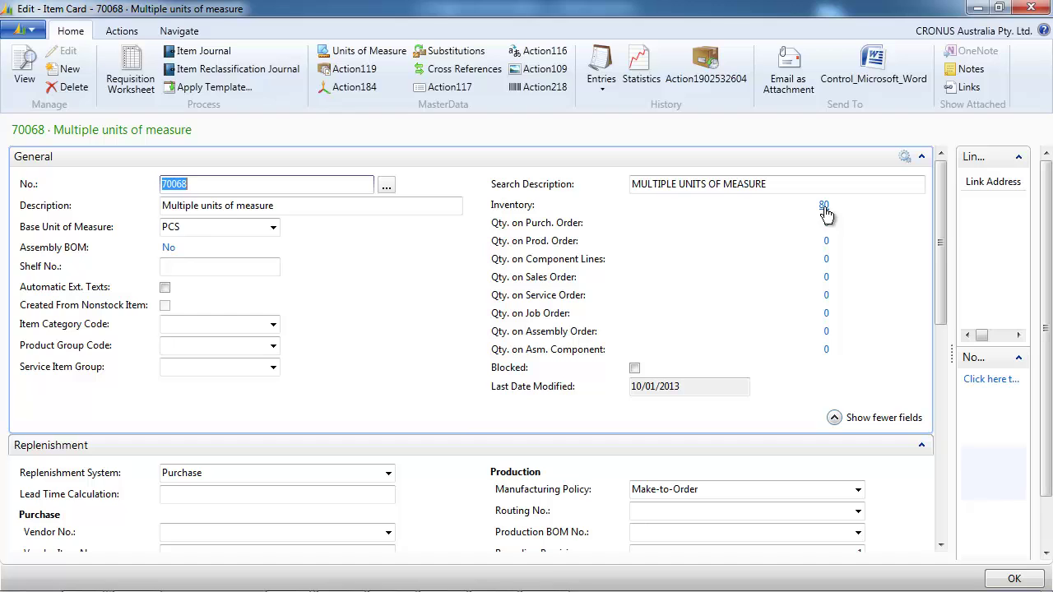
left_click(826, 213)
left_click(862, 217)
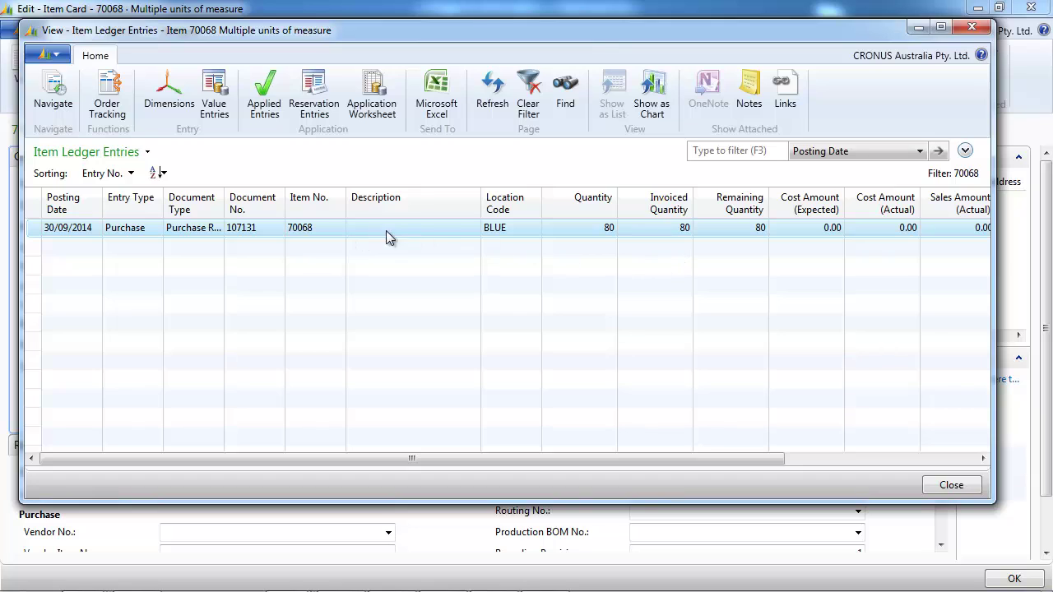
left_click_drag(526, 463, 745, 458)
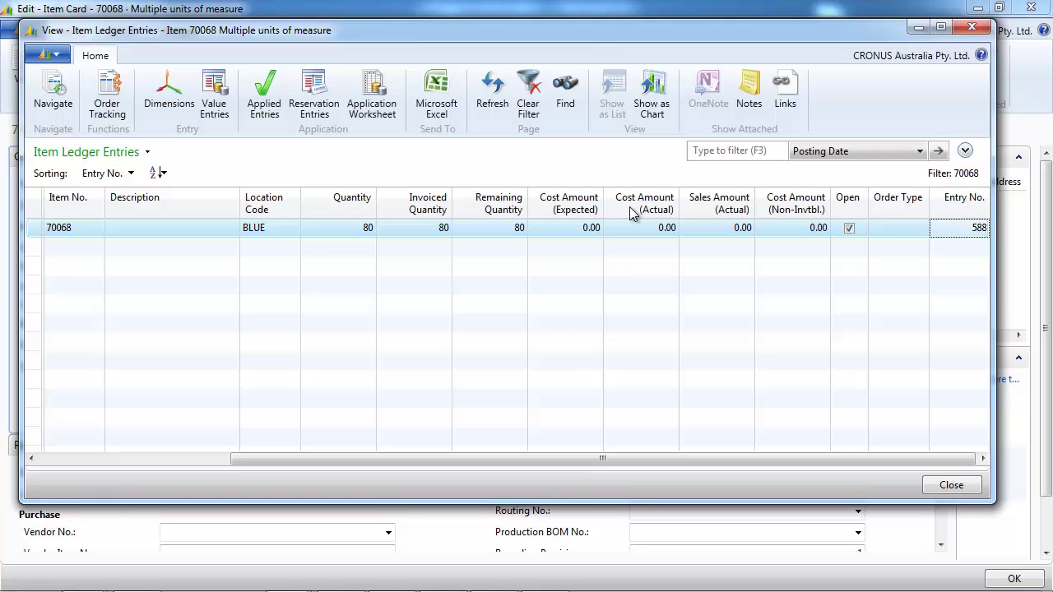
Add Qty. per Unit of Measure to the ledger list's shown columns.
right_click(629, 206)
left_click(670, 228)
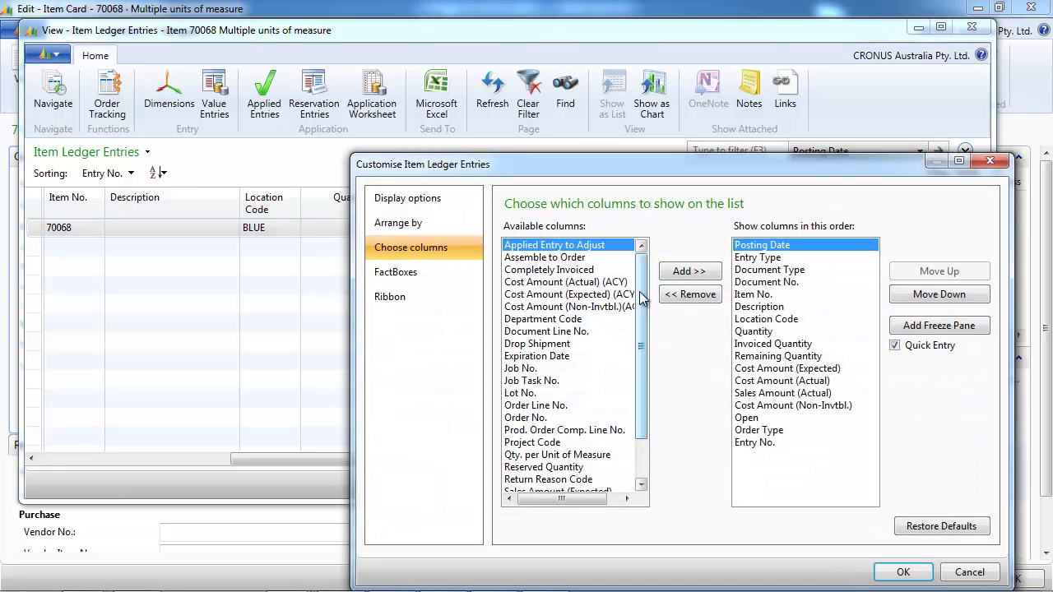
scroll(648, 323, "down", 1)
scroll(646, 329, "down", 1)
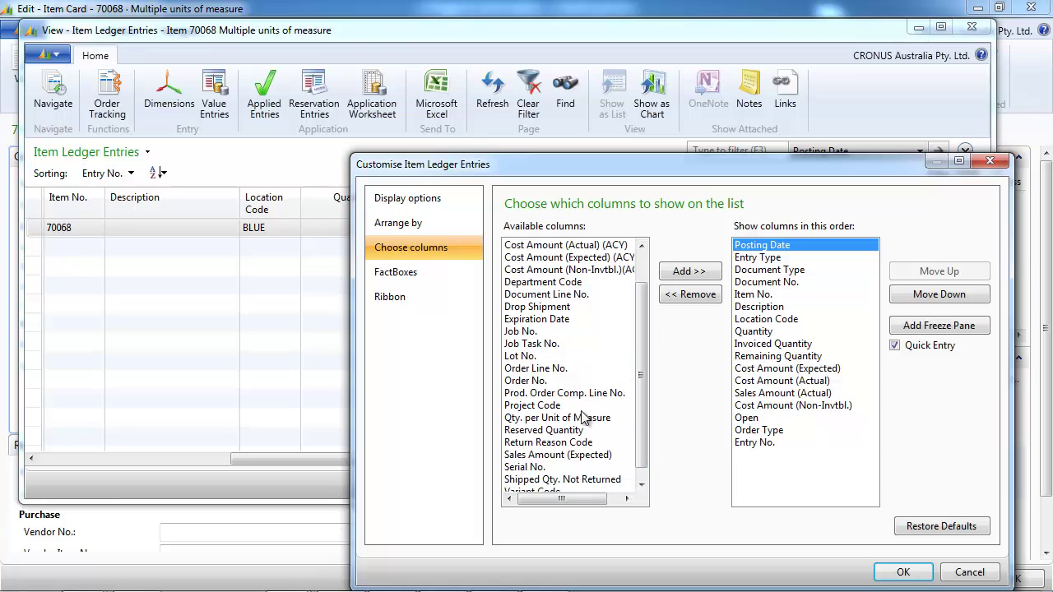
left_click(587, 418)
left_click(689, 272)
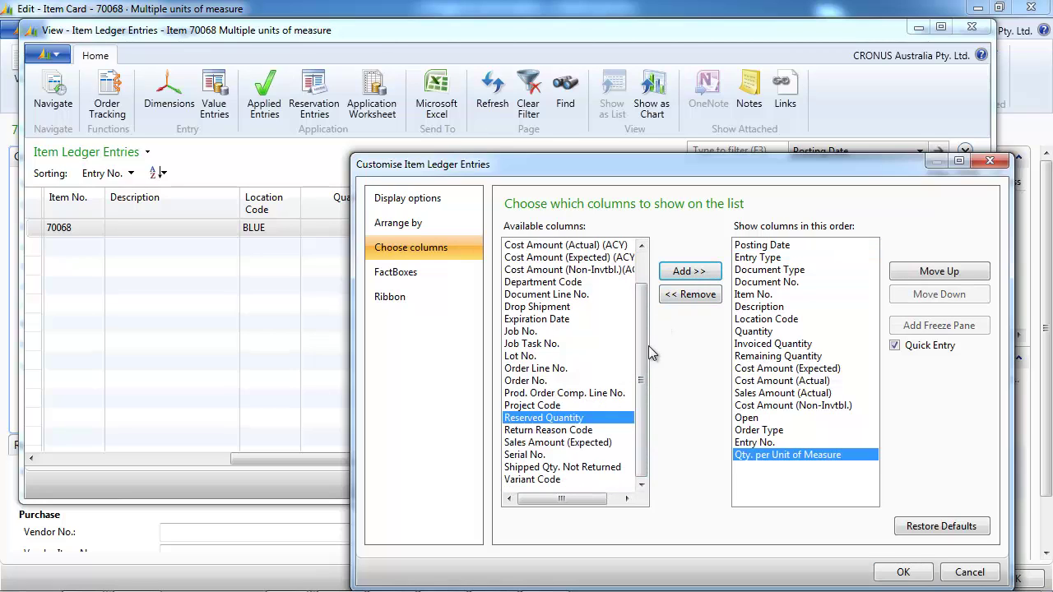
Move the column up after Cost Amount (Expected) and save, acknowledging the reopen message.
left_click(934, 271)
left_click(934, 271)
left_click(934, 272)
left_click(931, 274)
left_click(932, 274)
left_click(931, 274)
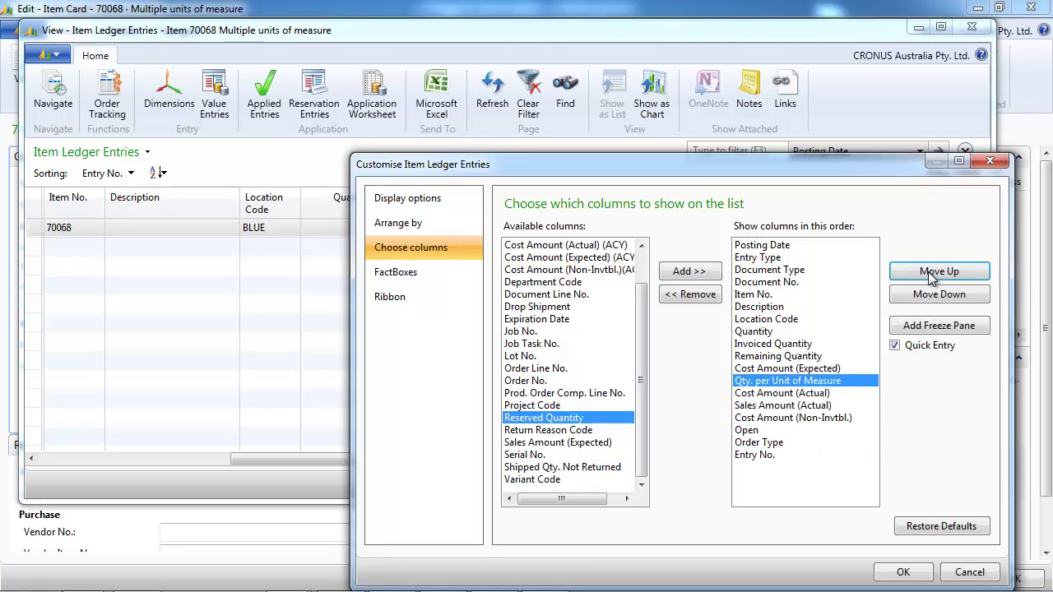
left_click_drag(641, 361, 641, 298)
left_click(549, 283)
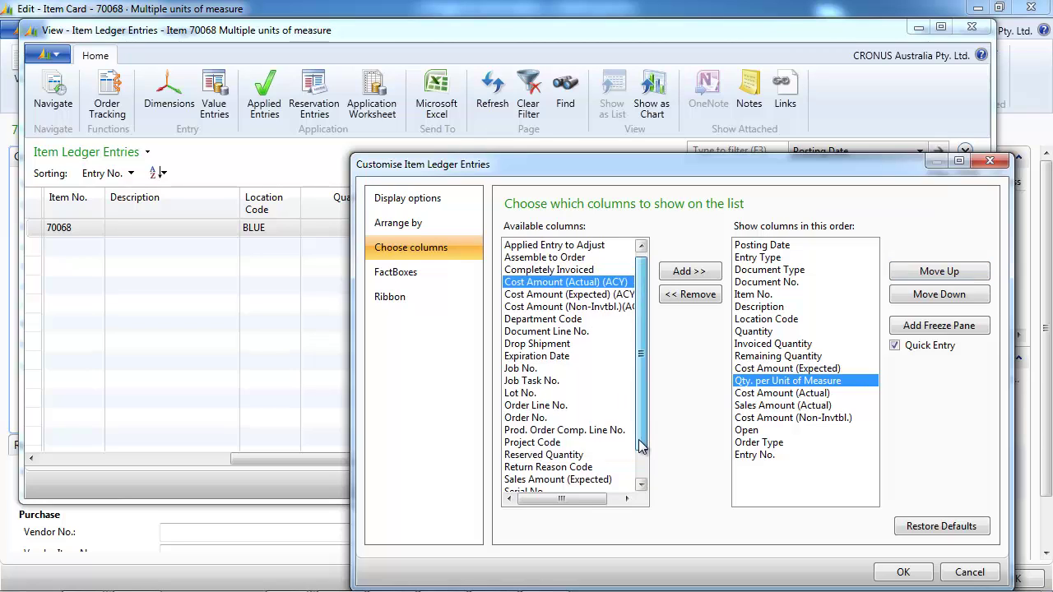
scroll(640, 407, "down", 1)
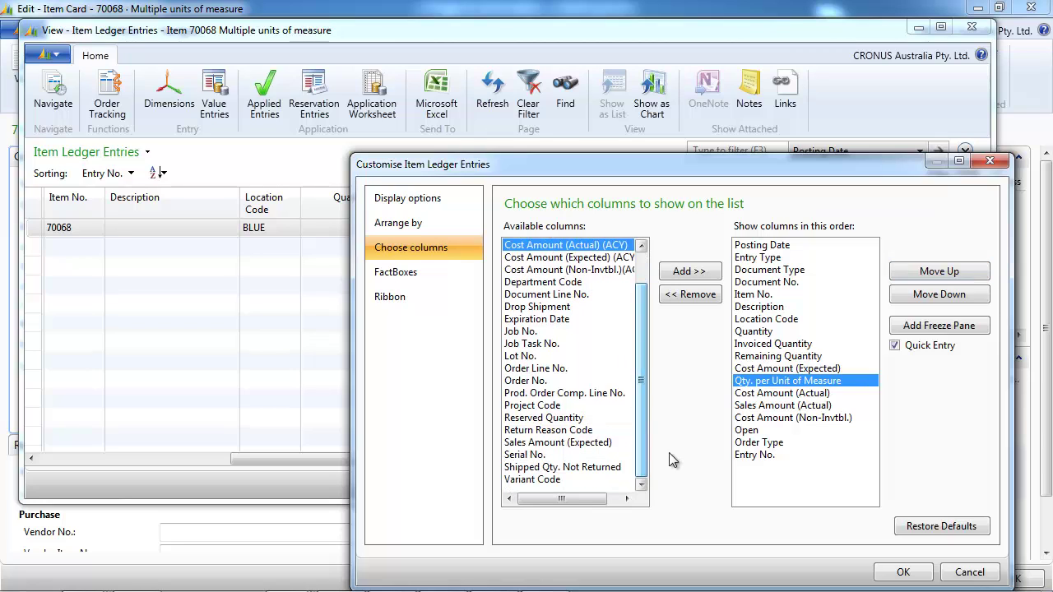
left_click(902, 573)
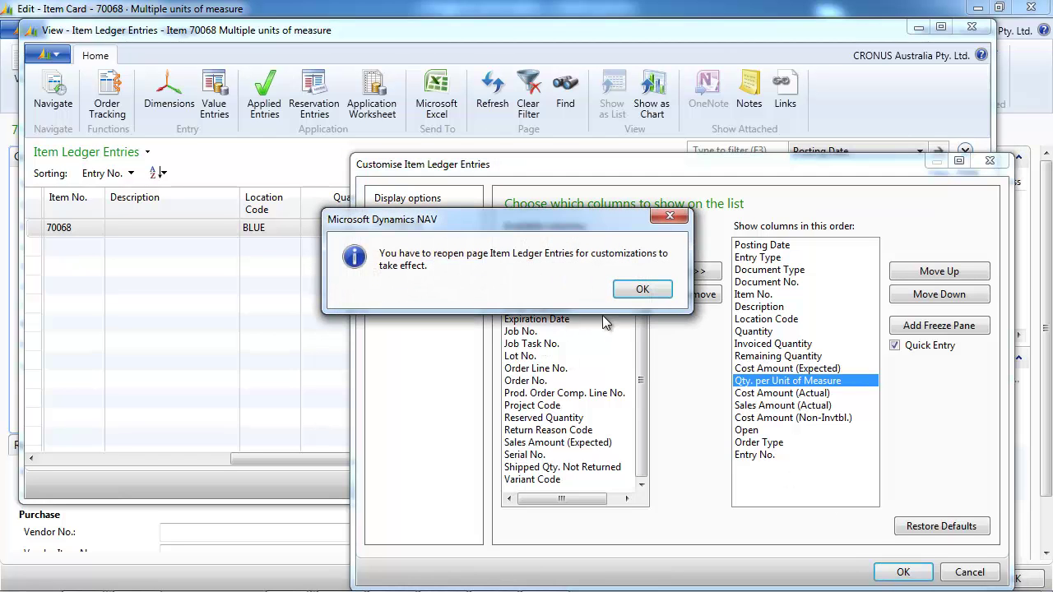
left_click(634, 288)
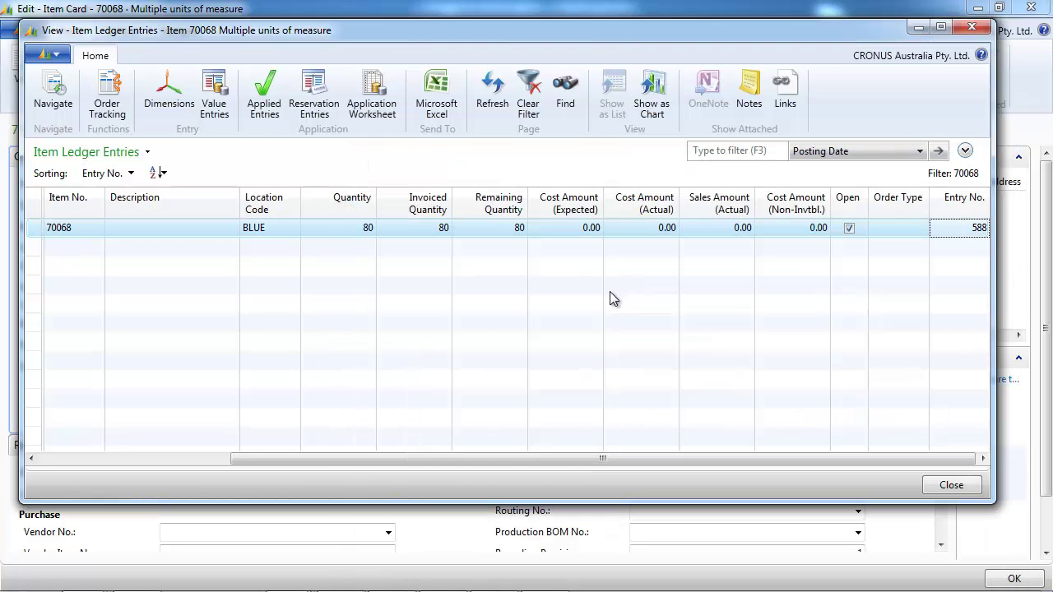
Reopen the ledger entries from Inventory 80 to see Qty. per Unit of Measure reading 20.
key("Escape")
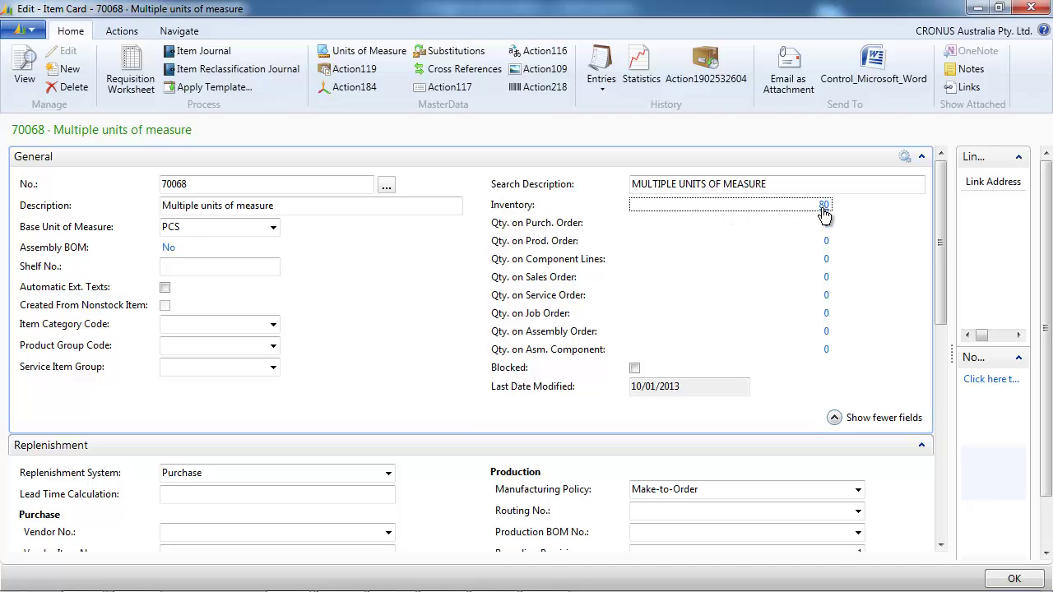
left_click(821, 206)
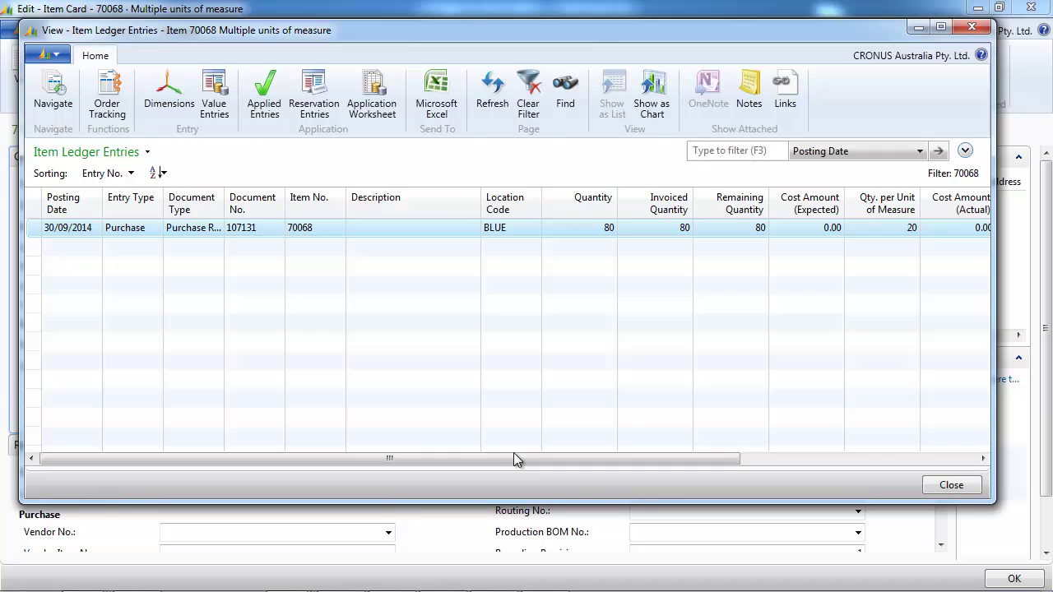
left_click_drag(515, 458, 574, 460)
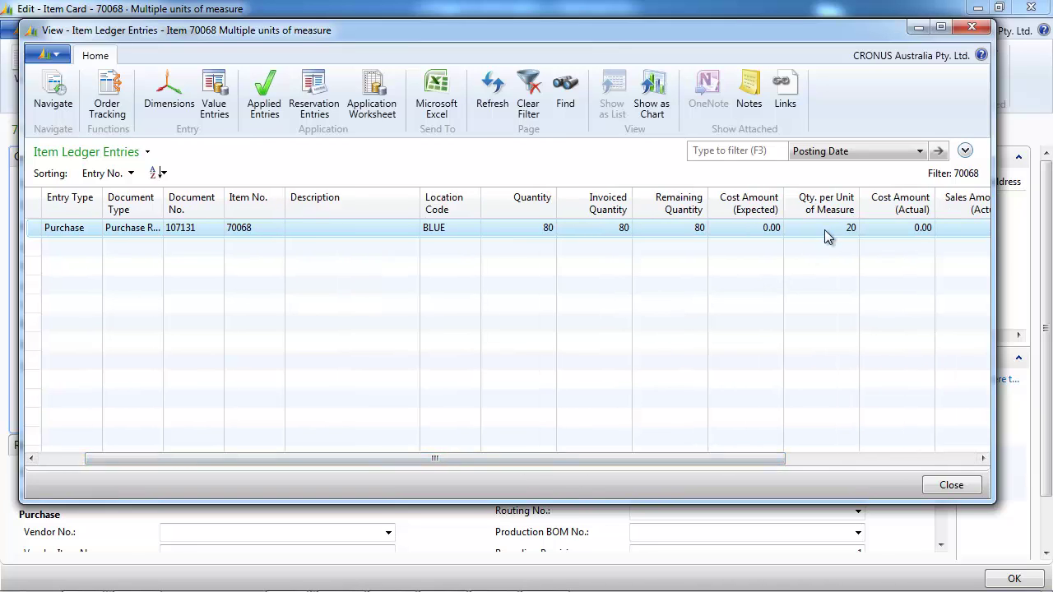
left_click(48, 54)
mouse_move(97, 175)
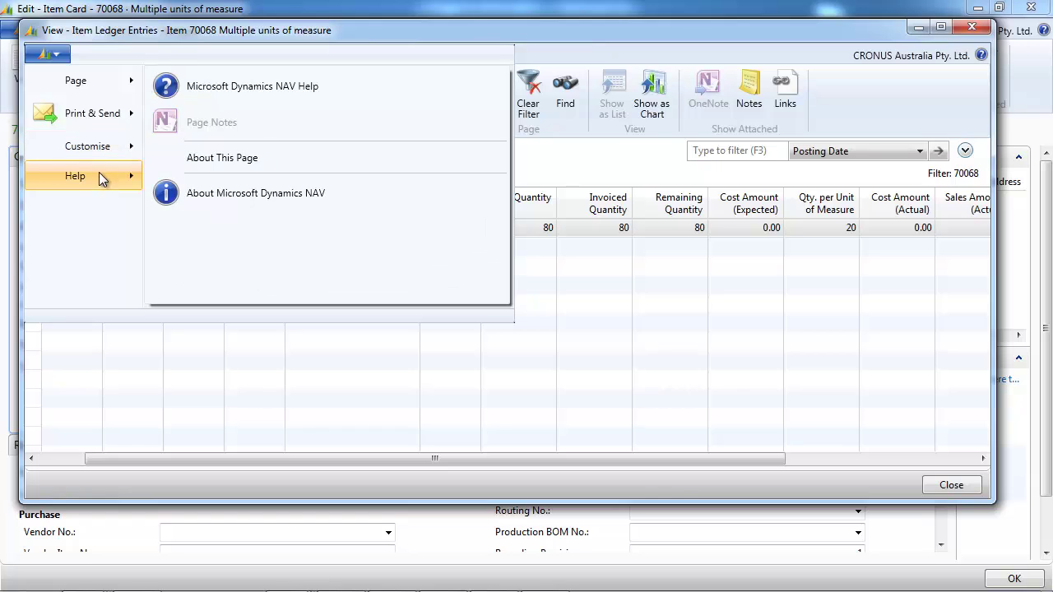
left_click(217, 162)
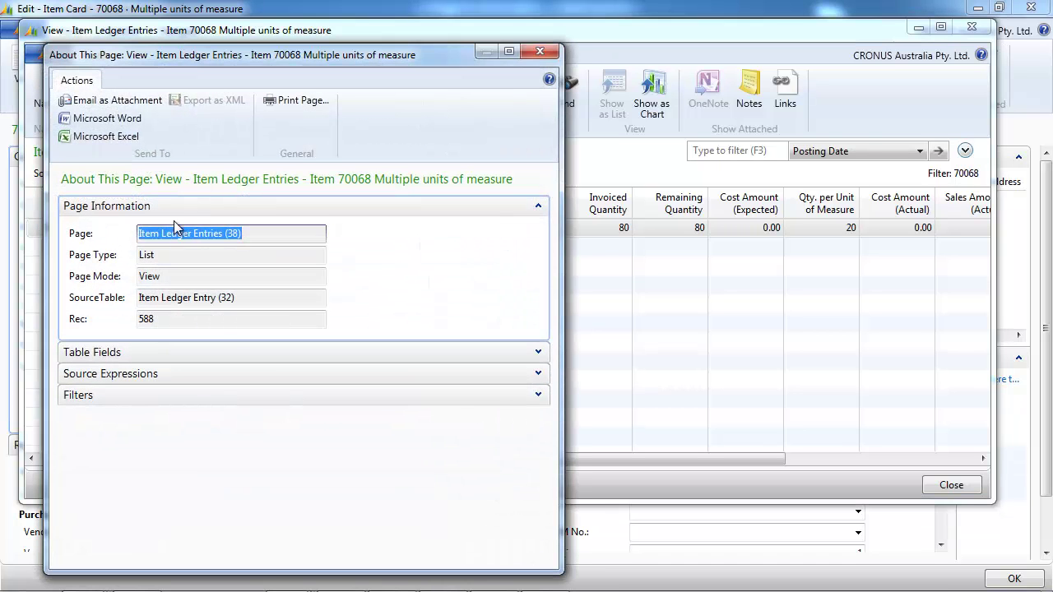
left_click(539, 354)
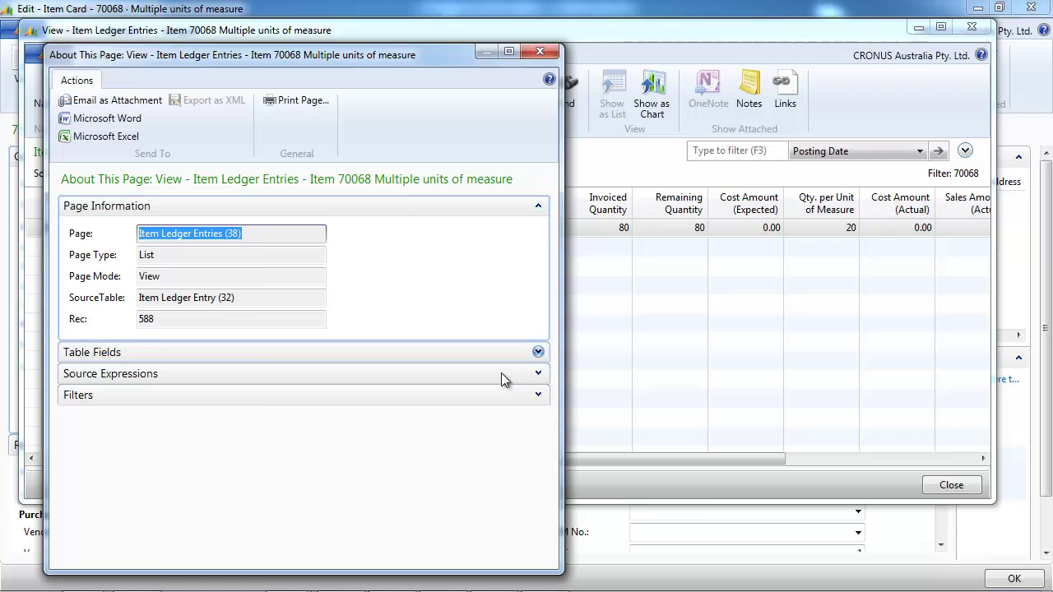
scroll(204, 279, "down", 12)
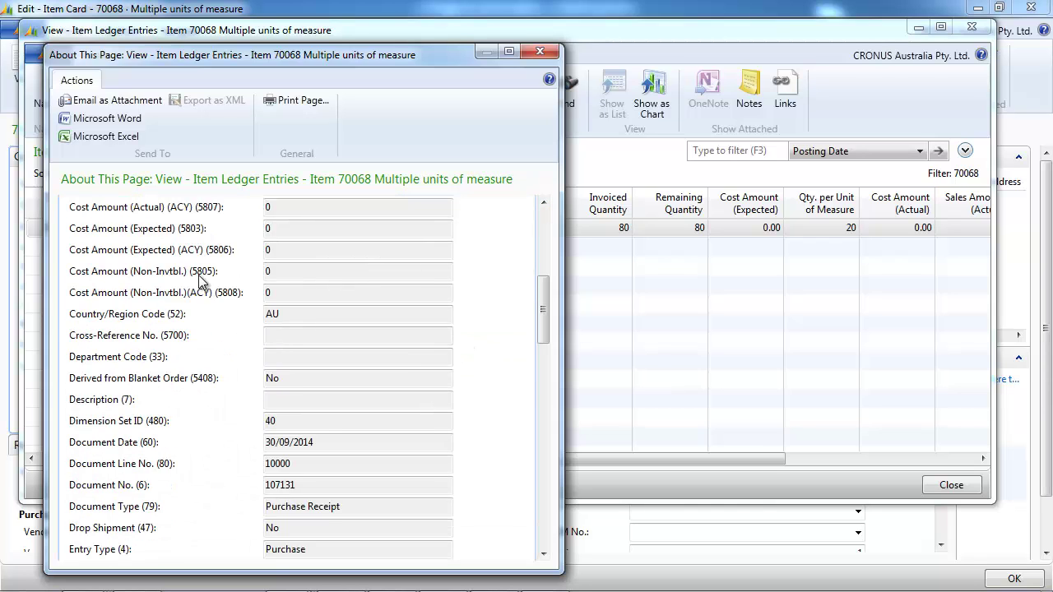
scroll(198, 275, "down", 5)
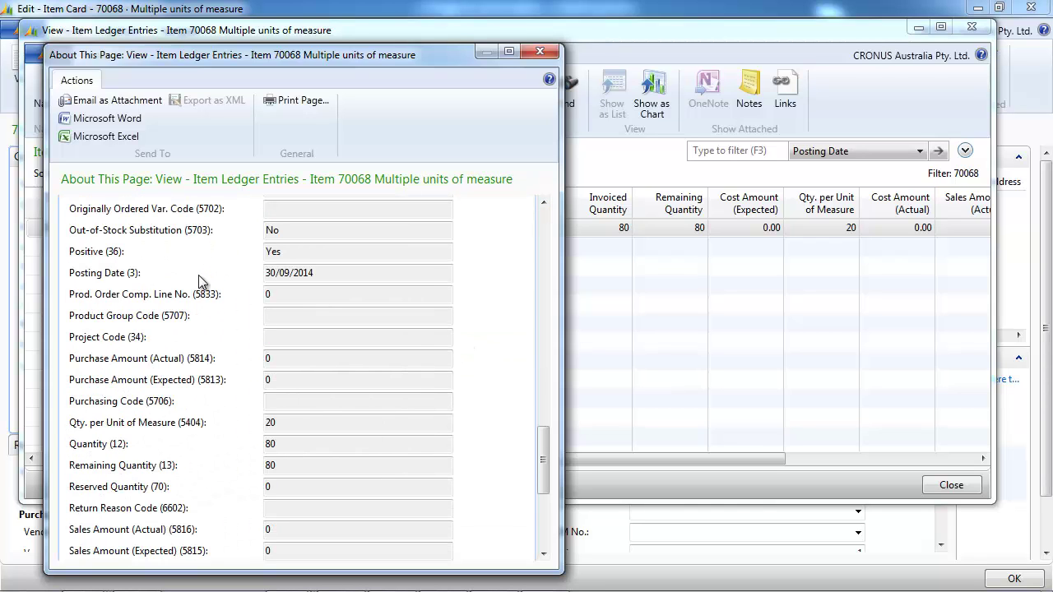
scroll(195, 366, "down", 3)
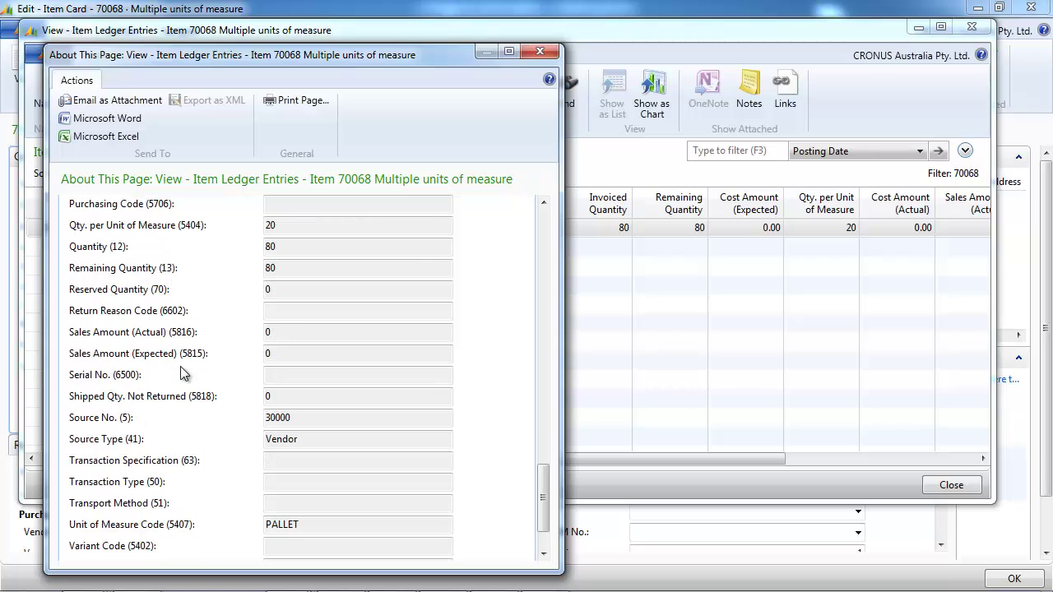
double_click(305, 519)
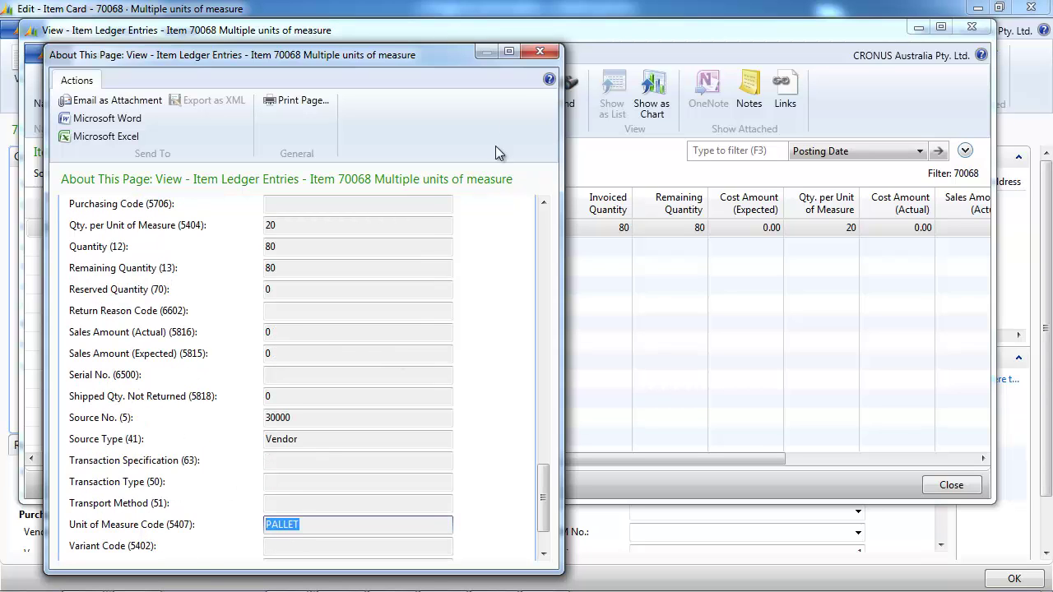
left_click(540, 52)
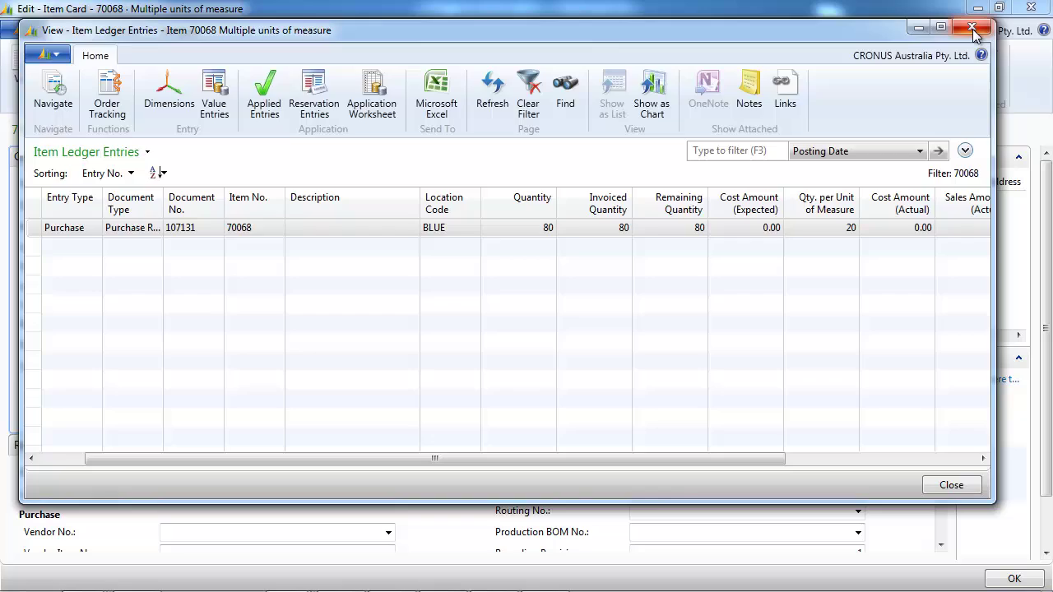
Close the ledger entries and item 70068's card, then open item 70067 from the Items list.
left_click(969, 31)
key("Escape")
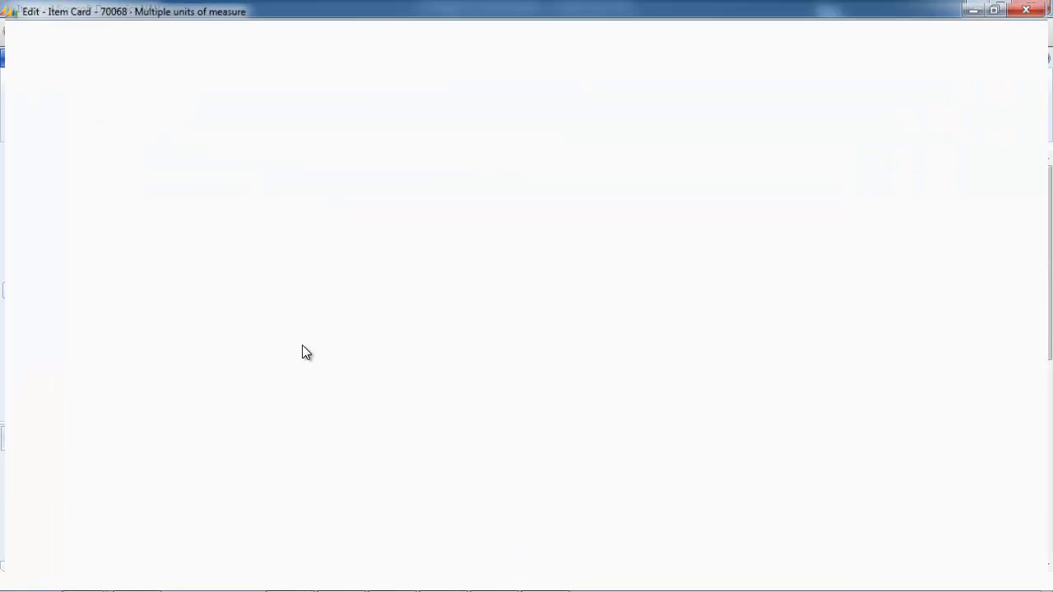
left_click(289, 521)
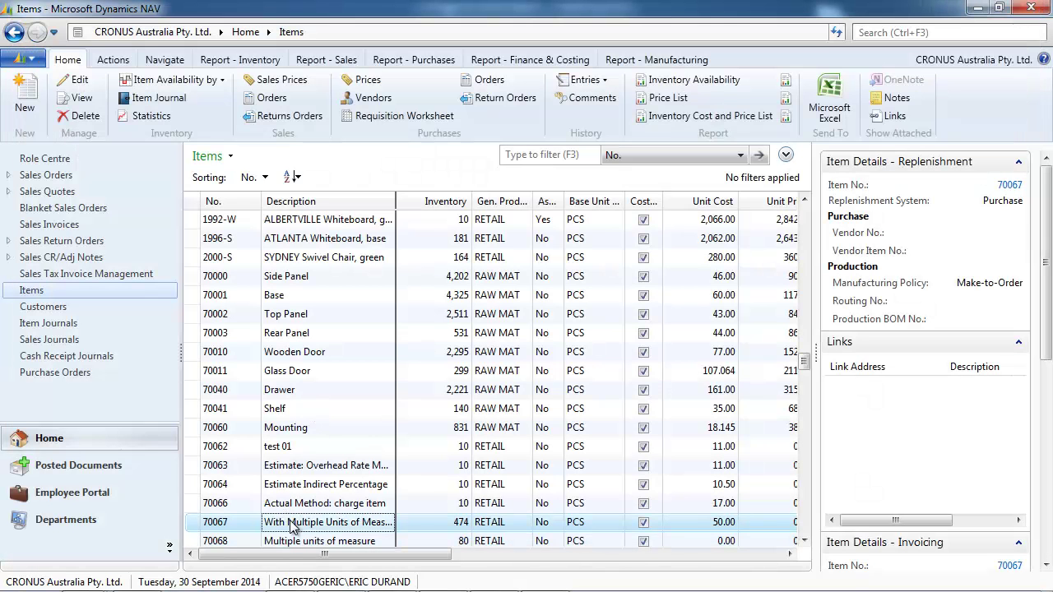
double_click(289, 522)
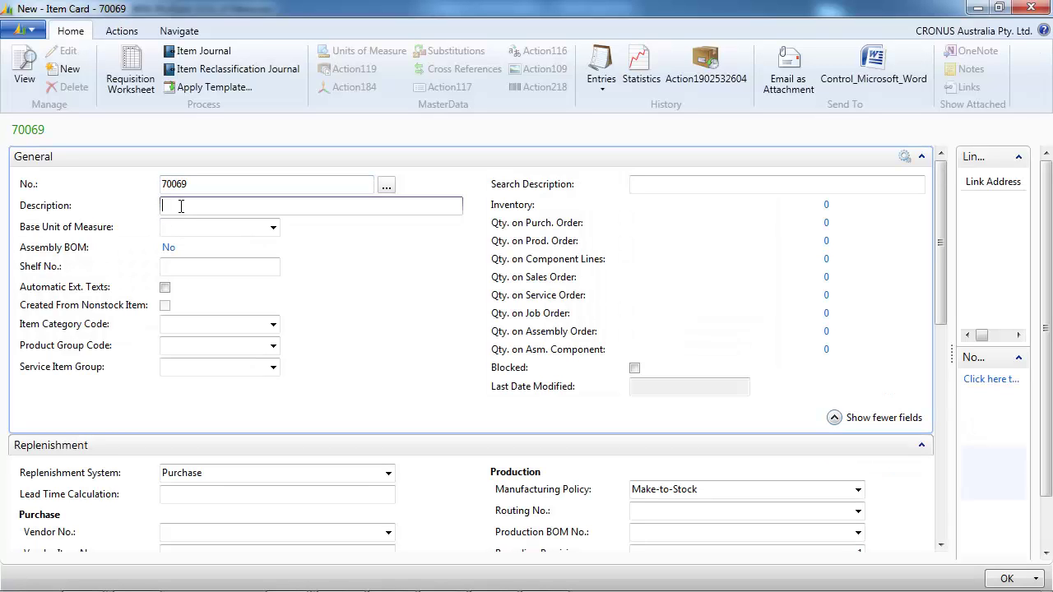
Describe item 70069 as 'another item with multiple' and apply the Make-to-Order item template.
type("another item with multiple")
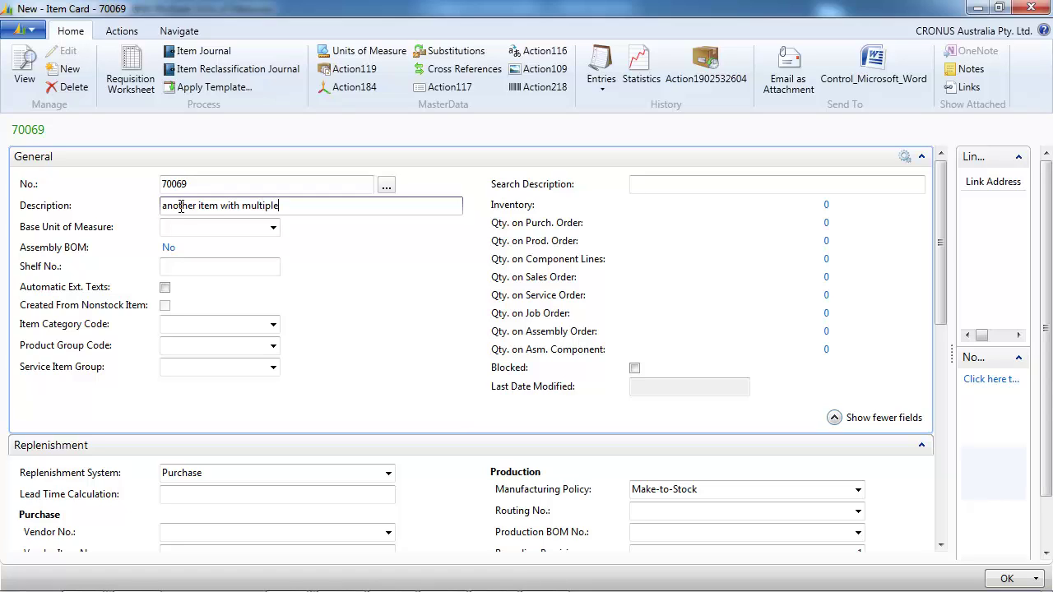
key("Tab")
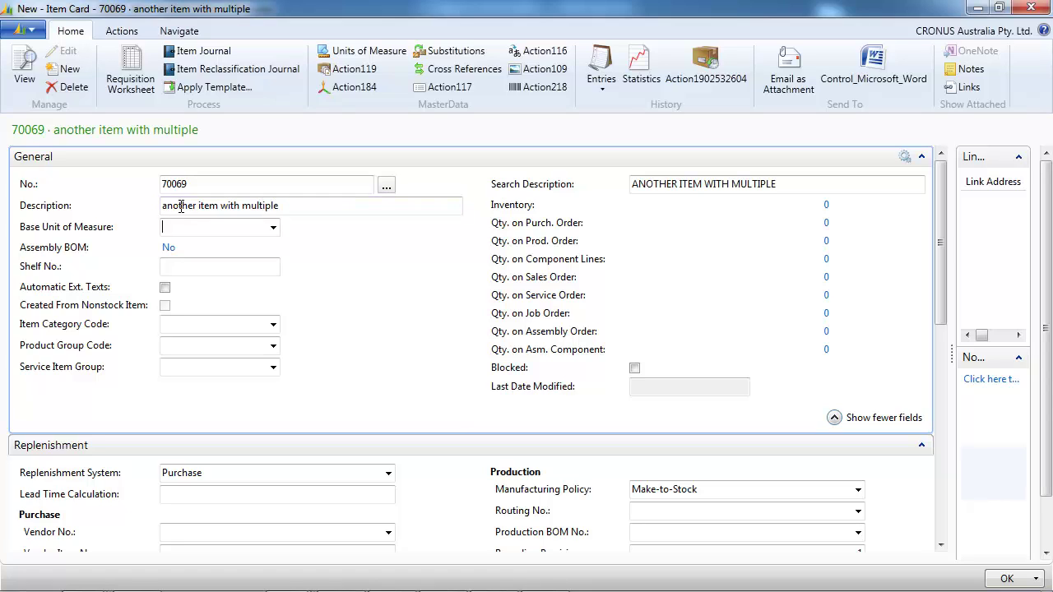
left_click(208, 88)
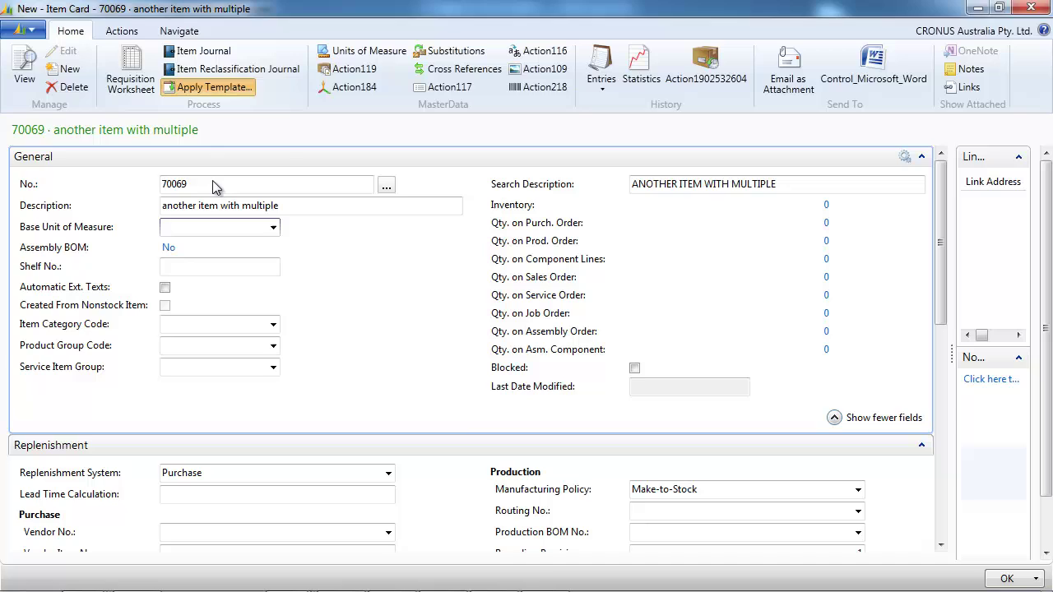
left_click(176, 351)
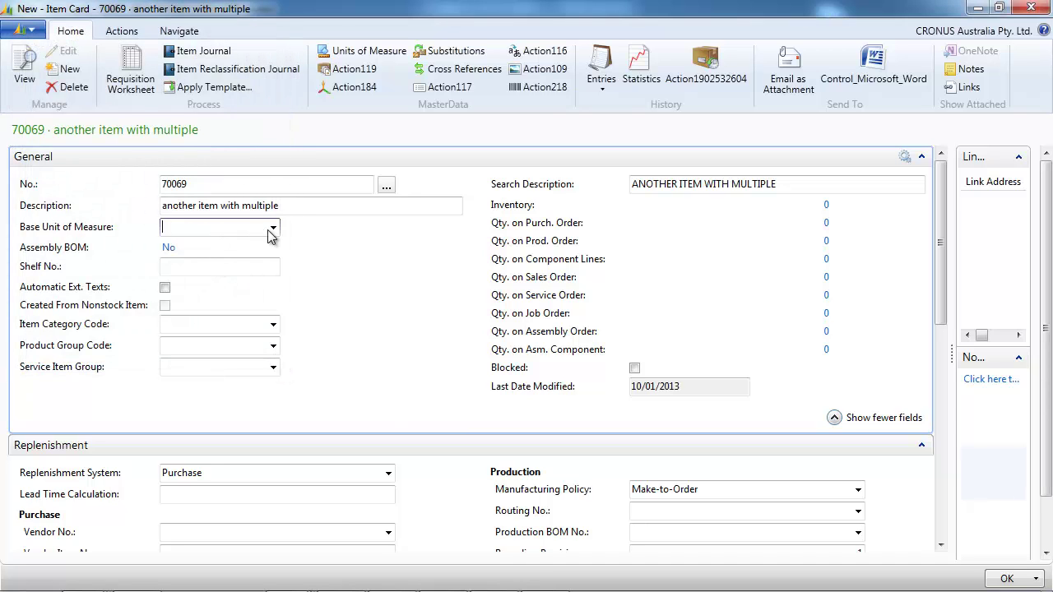
left_click(272, 228)
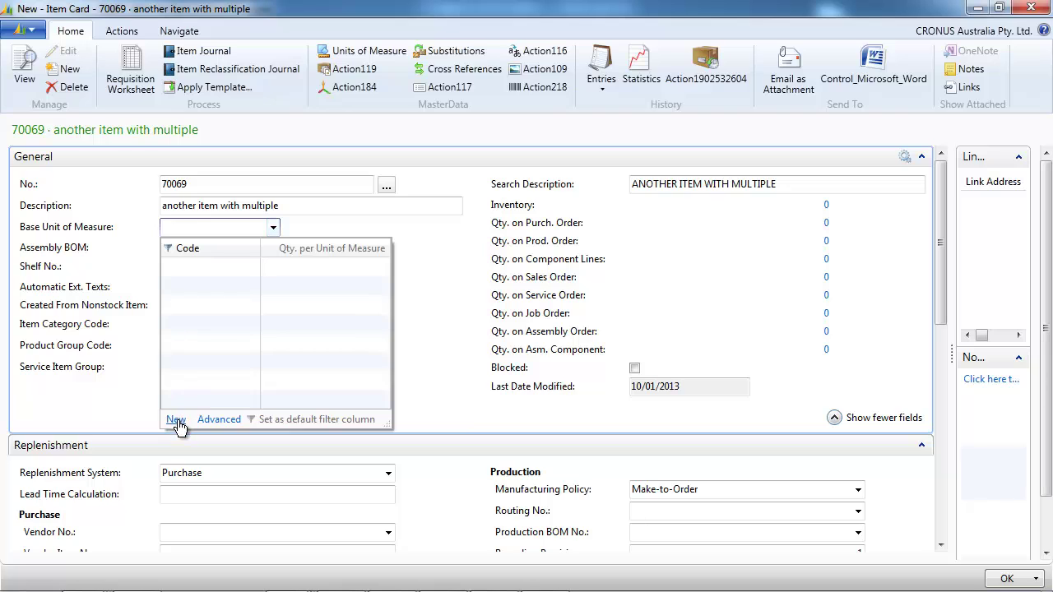
Add units of measure PCS (1) and PALLET (50 per pallet) for item 70069.
left_click(176, 420)
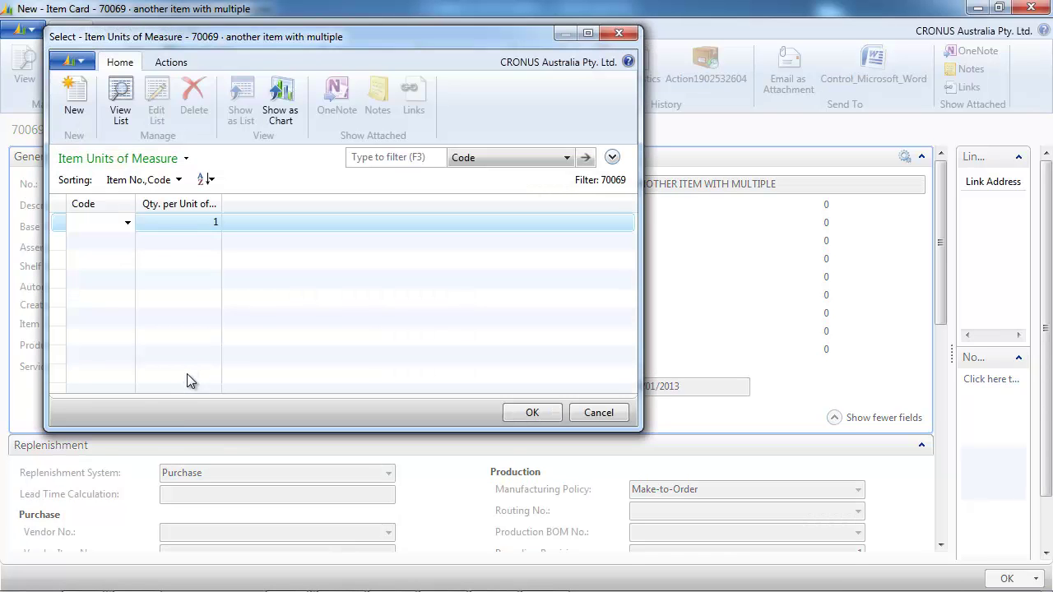
key("Down")
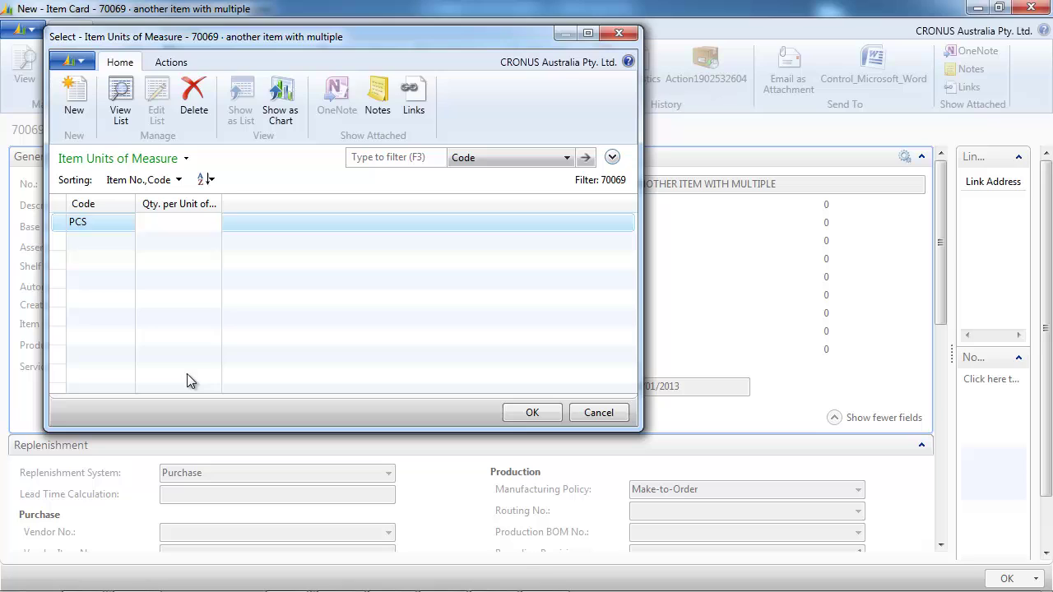
type("pallet")
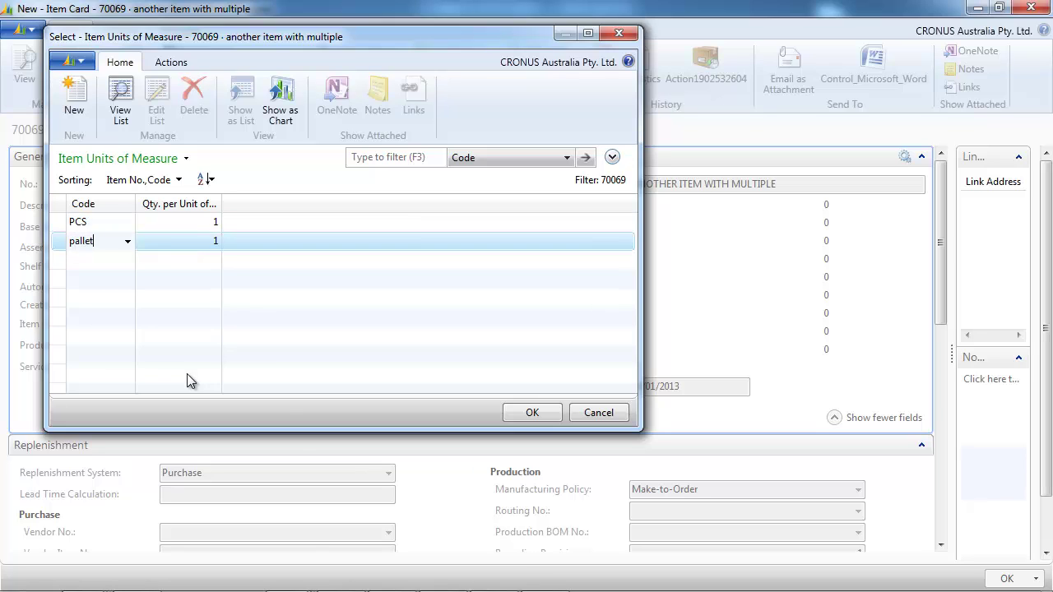
key("Tab")
type("50")
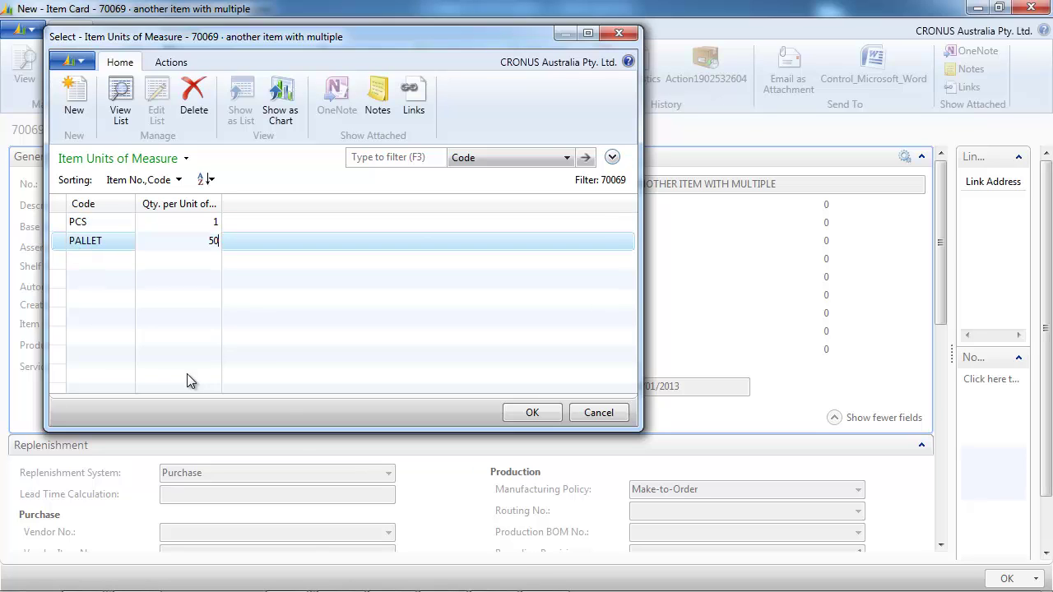
left_click(521, 413)
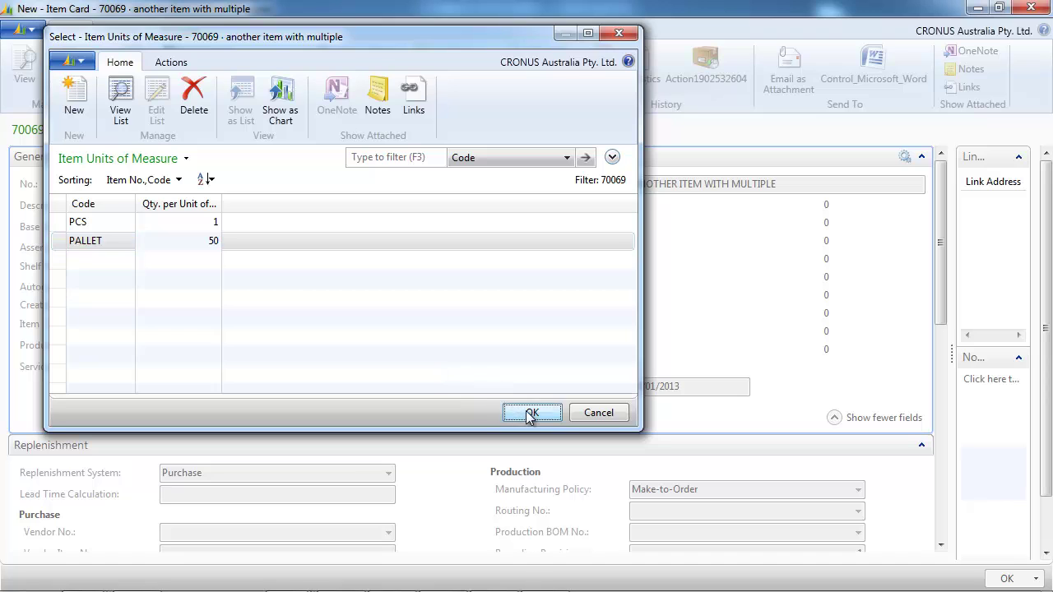
Set PCS as item 70069's base unit of measure.
left_click(272, 228)
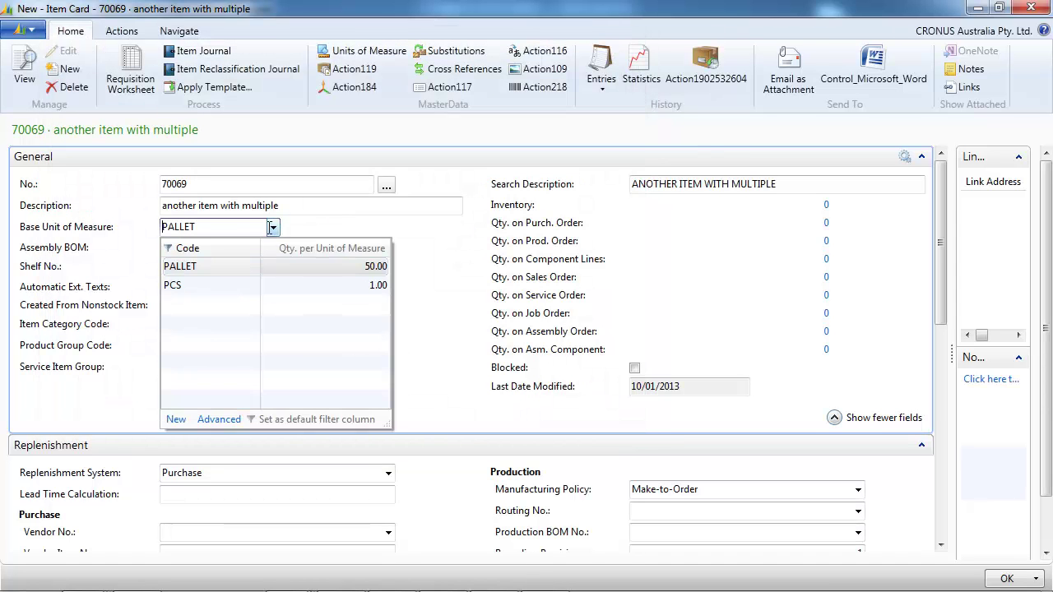
left_click(189, 282)
left_click(204, 263)
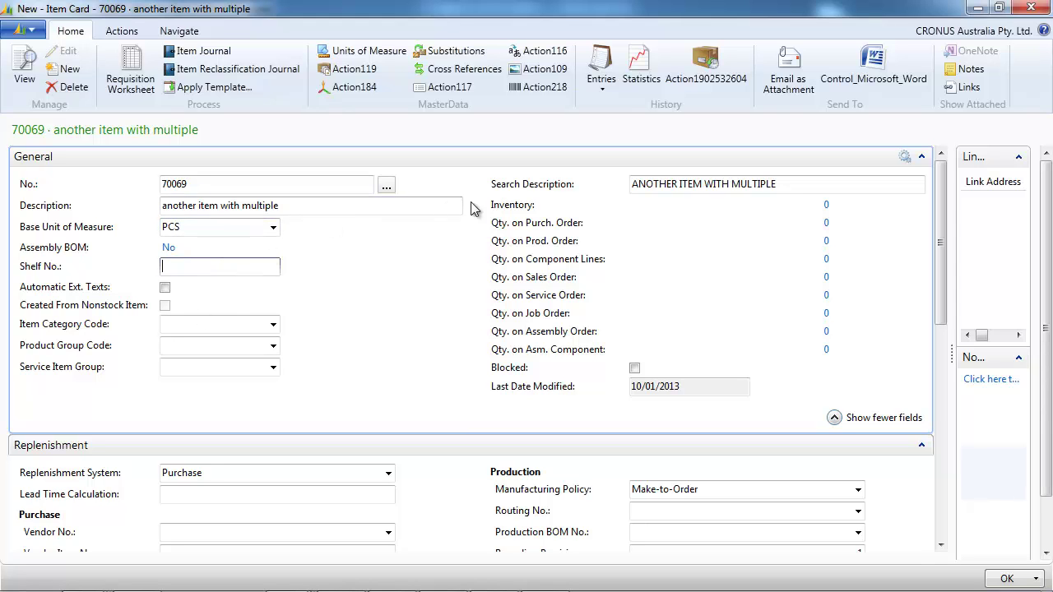
Close item 70069, open item 70067's bin contents, and look up locations for the WHITE row.
left_click(1026, 8)
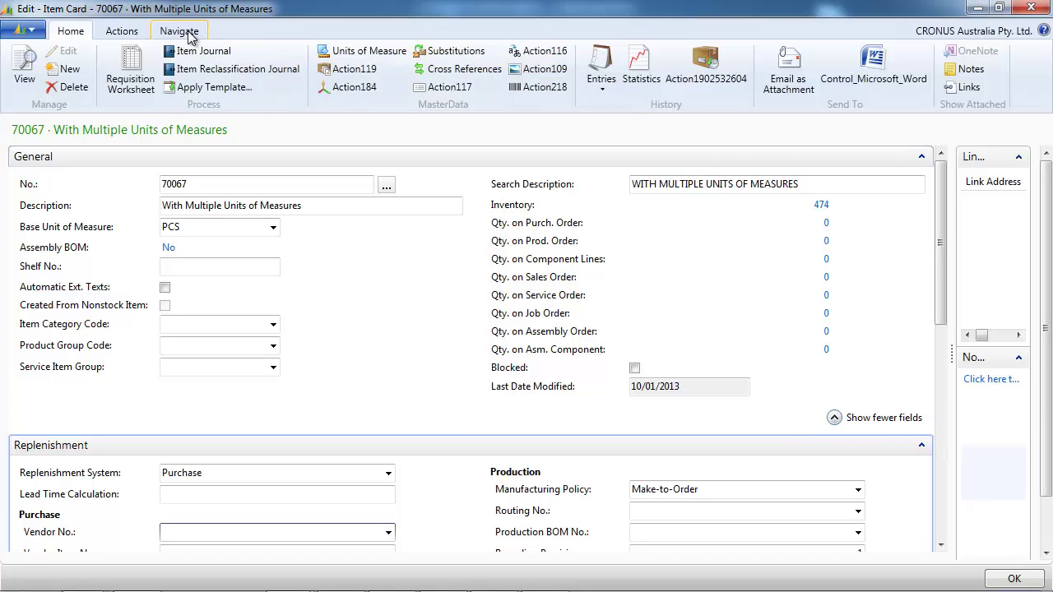
left_click(181, 31)
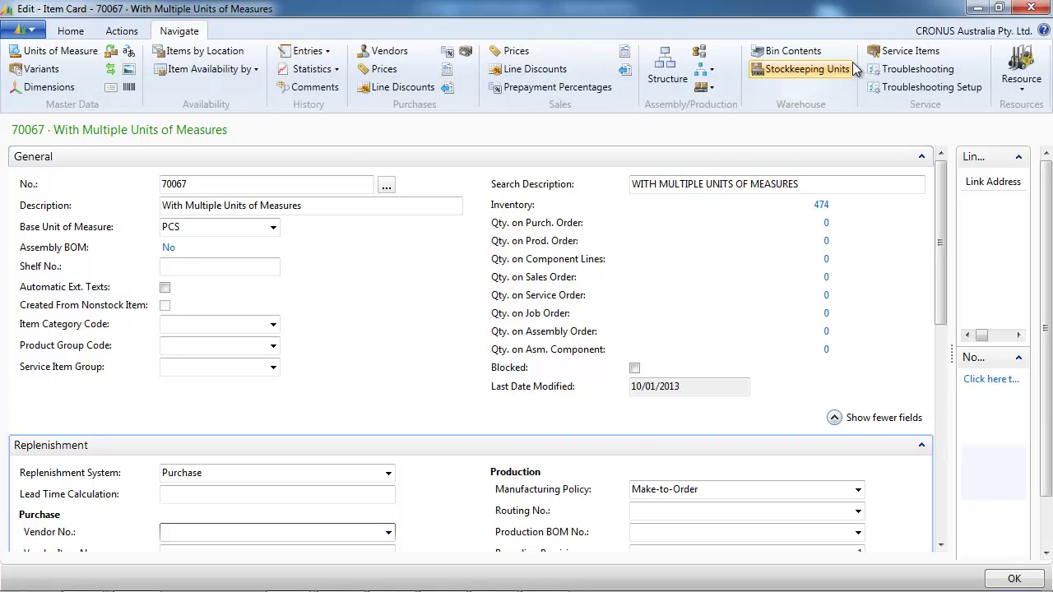
left_click(780, 51)
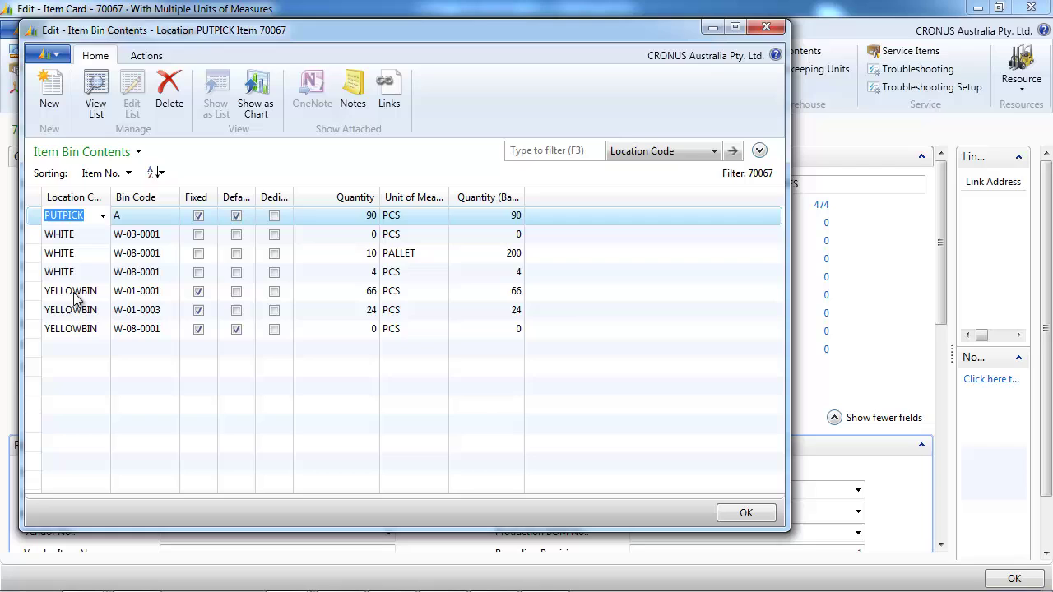
right_click(83, 234)
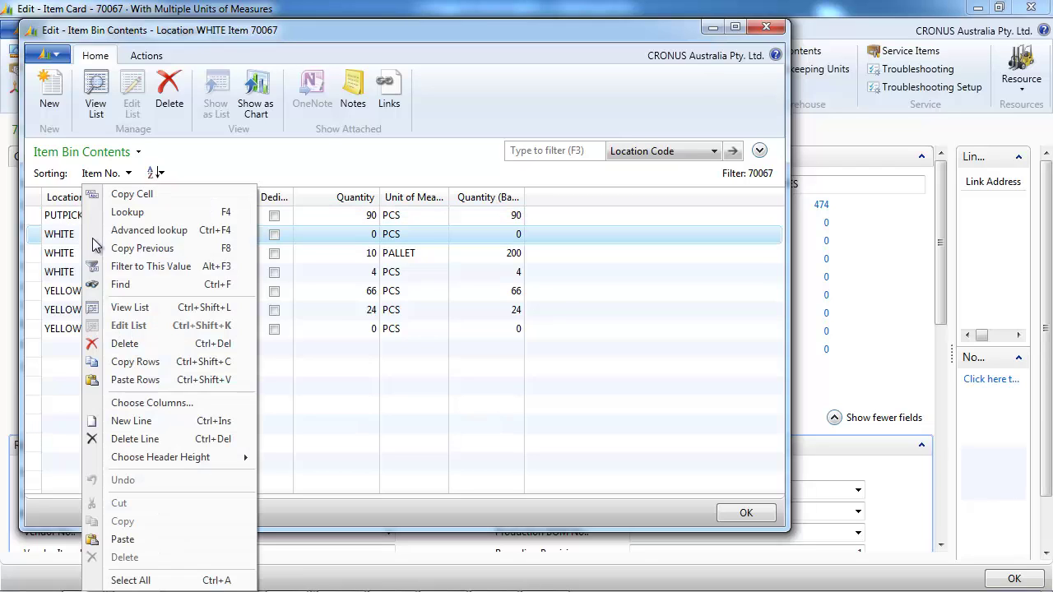
left_click(148, 234)
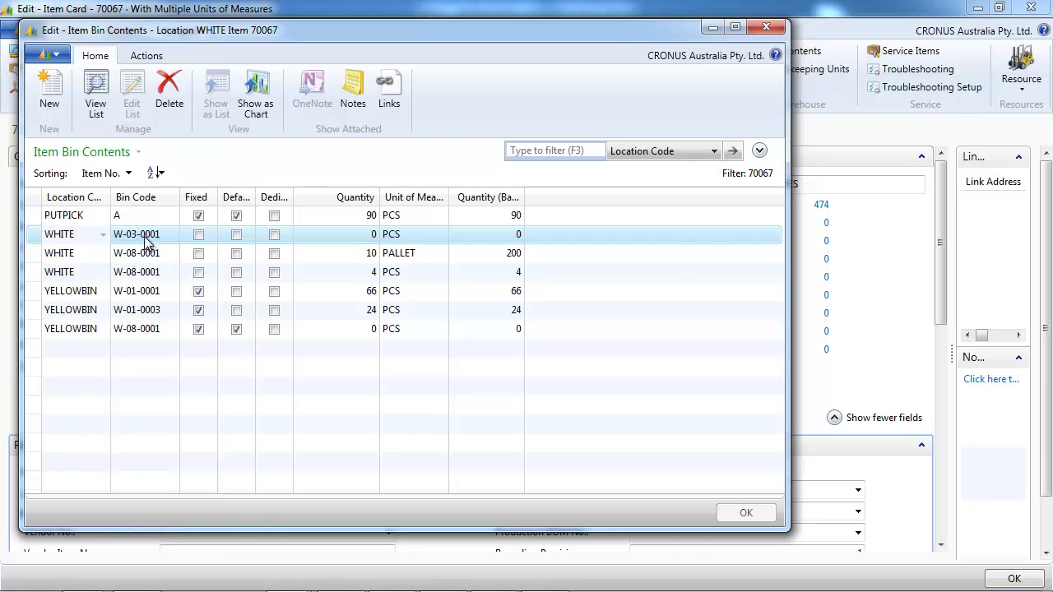
View the White Warehouse location card, then close it, the location list and the bin contents.
right_click(197, 456)
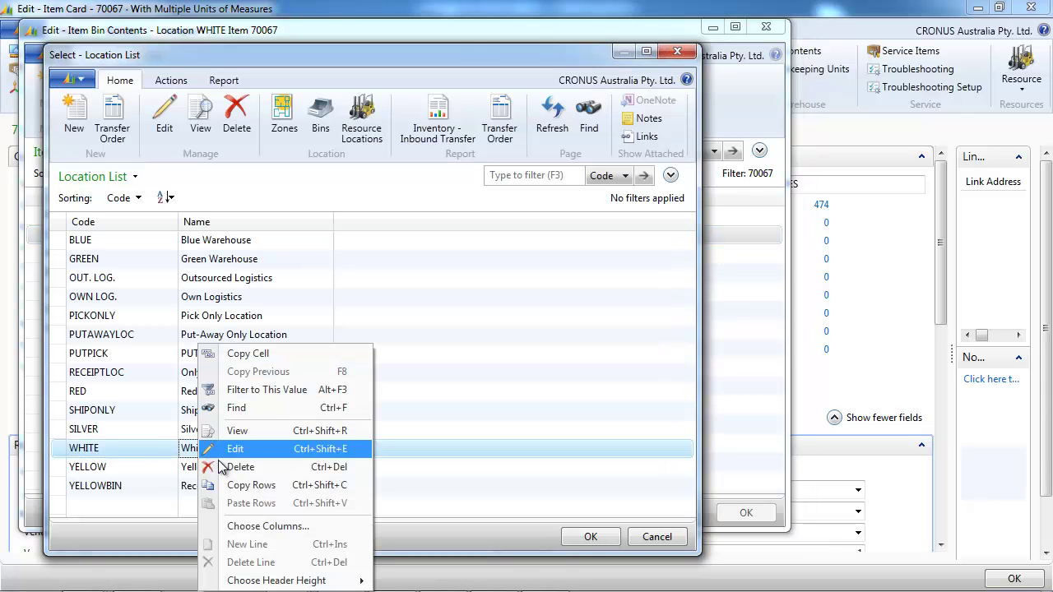
left_click(249, 431)
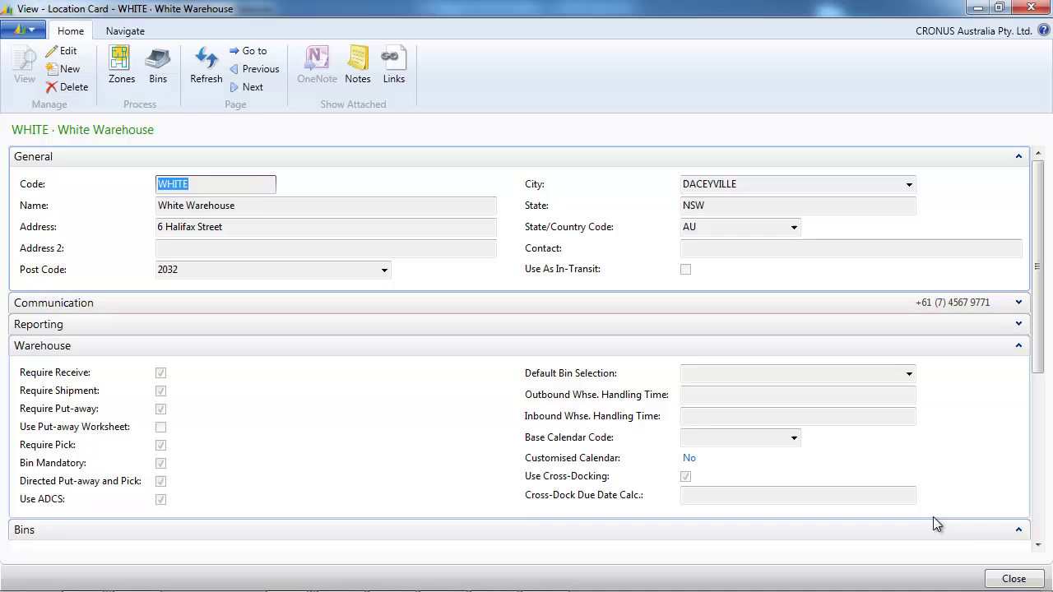
left_click(1009, 578)
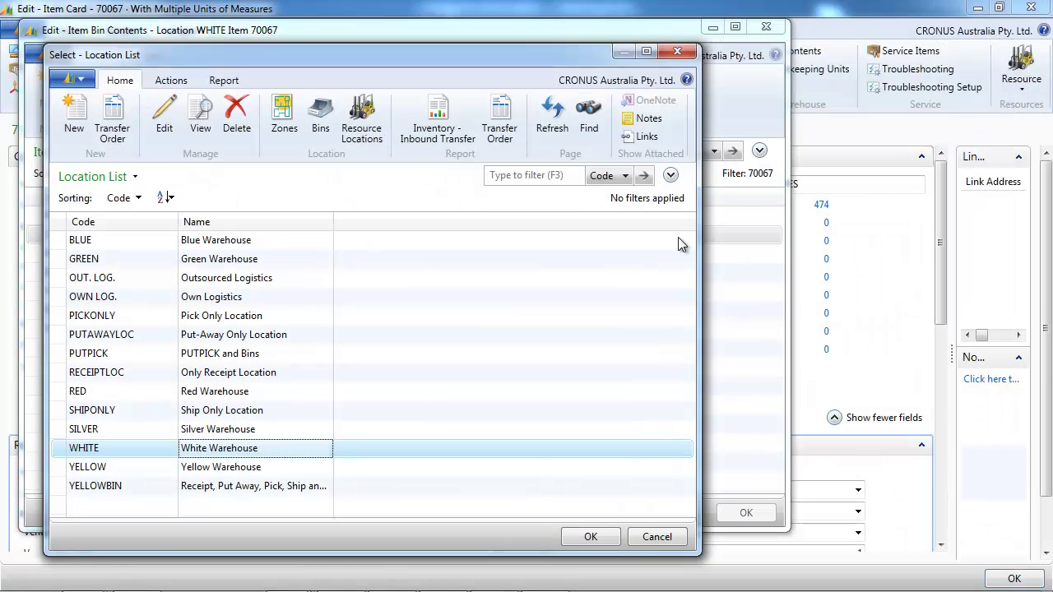
left_click(677, 52)
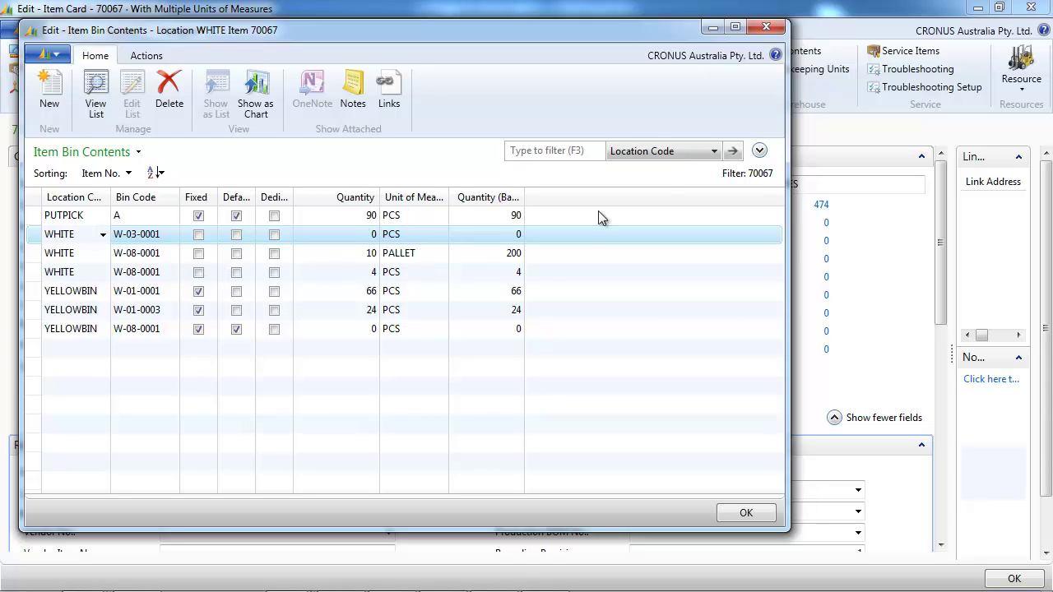
left_click(766, 27)
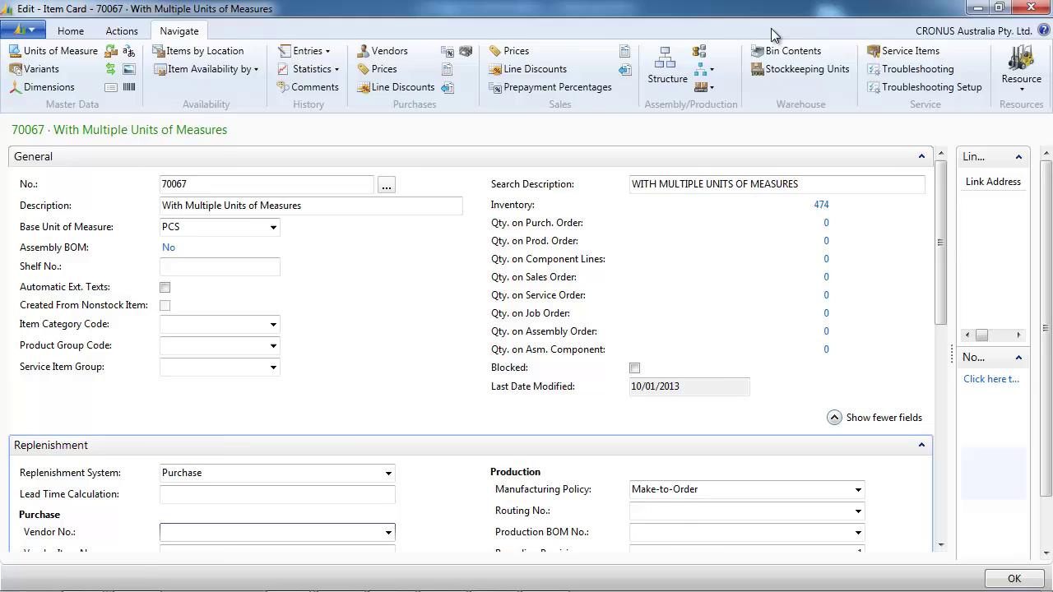